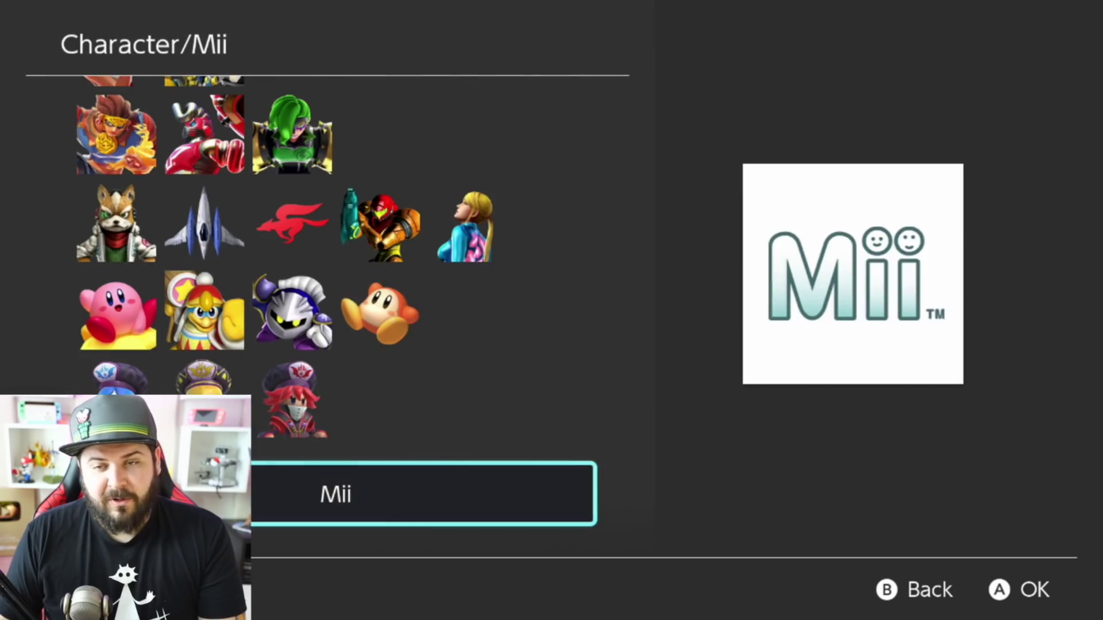
# Step: Scroll the icon grid through the Mario, Animal Crossing and Splatoon character sets
pyautogui.press('Up')
pyautogui.press('Up')
pyautogui.press('Up')
pyautogui.press('Up')
pyautogui.press('Up')
pyautogui.press('Up')
pyautogui.press('Up')
pyautogui.press('Up')
pyautogui.press('Up')
pyautogui.press('Up')
pyautogui.press('Up')
pyautogui.press('Up')
pyautogui.press('Up')
pyautogui.press('Up')
pyautogui.press('Up')
pyautogui.press('Up')
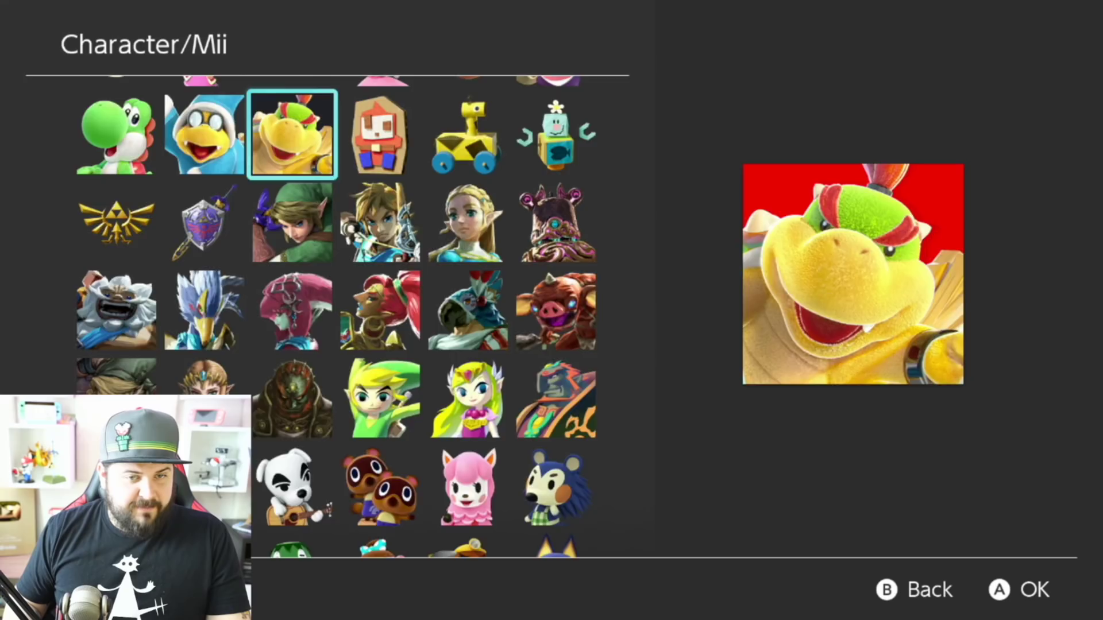
pyautogui.press('Up')
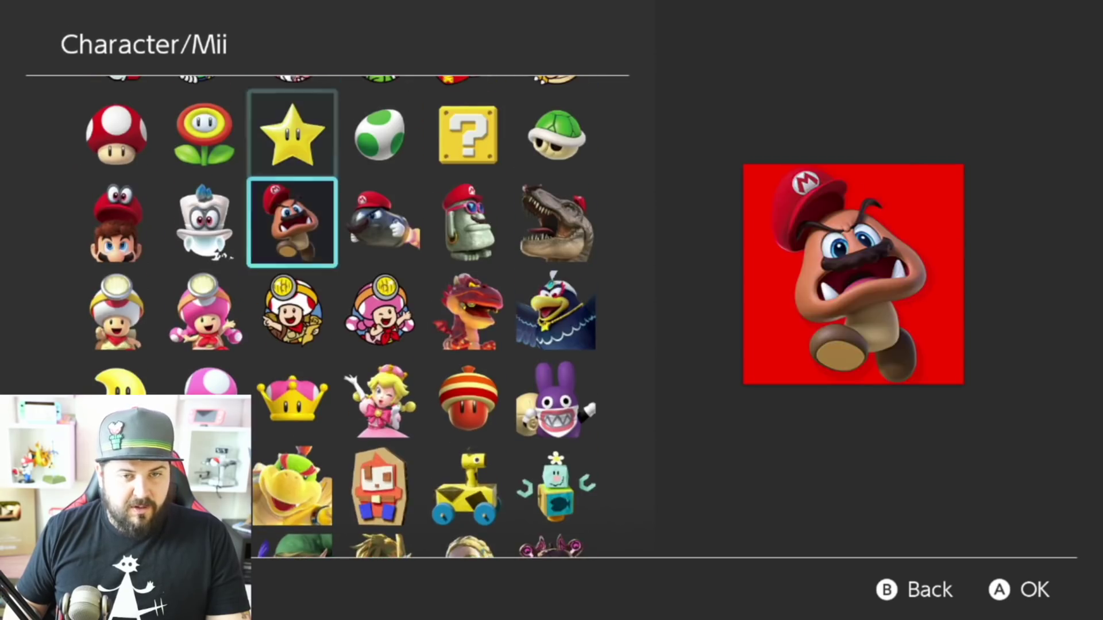
pyautogui.press('Down')
pyautogui.press('Down')
pyautogui.press('Down')
pyautogui.press('Down')
pyautogui.press('Down')
pyautogui.press('Down')
pyautogui.press('Down')
pyautogui.press('Down')
pyautogui.press('Down')
pyautogui.press('Down')
pyautogui.press('Down')
pyautogui.press('Up')
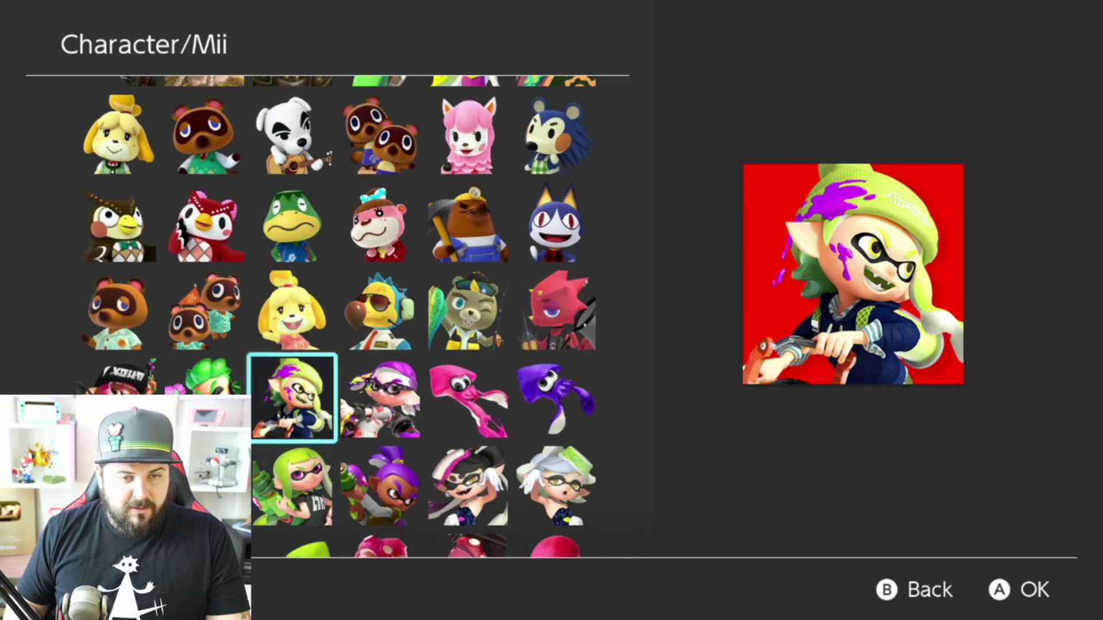
pyautogui.press('Down')
pyautogui.press('Down')
pyautogui.press('Up')
pyautogui.press('Up')
pyautogui.press('Up')
# Step: Preview Tom Nook, the neighbouring Animal Crossing icons and Wilbur's icon
pyautogui.press('Left')
pyautogui.press('Left')
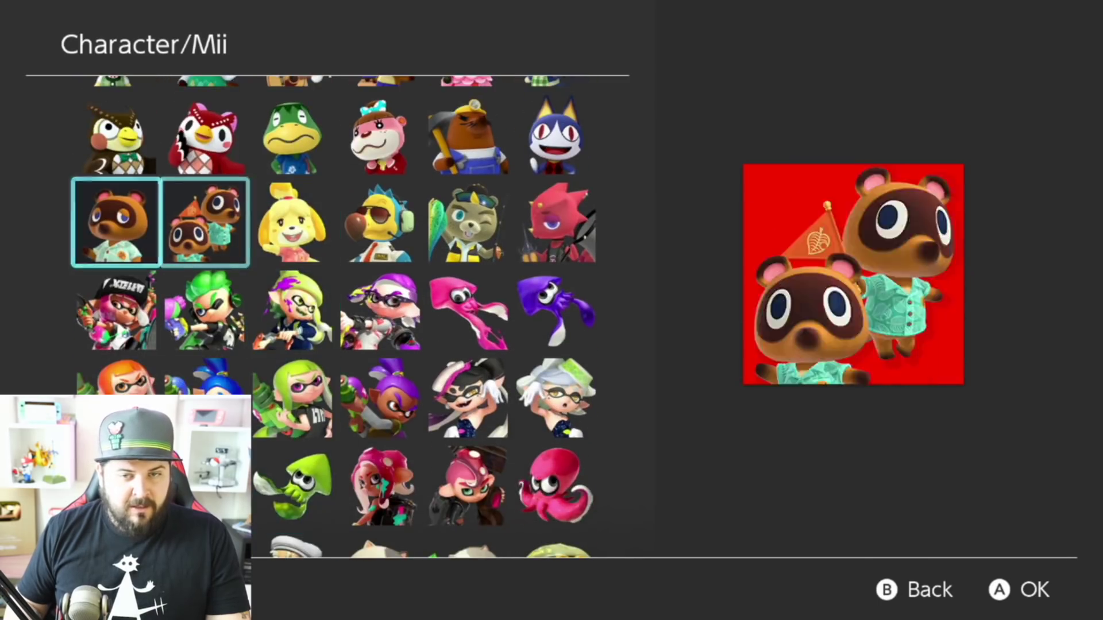
pyautogui.press('Right')
pyautogui.press('Right')
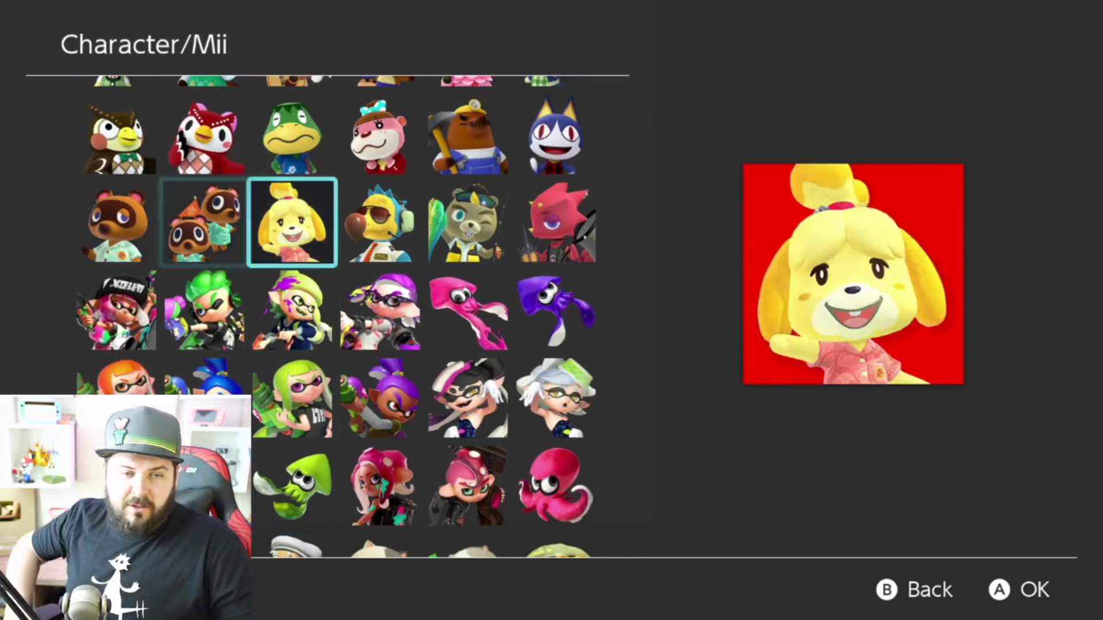
pyautogui.press('Right')
pyautogui.press('Right')
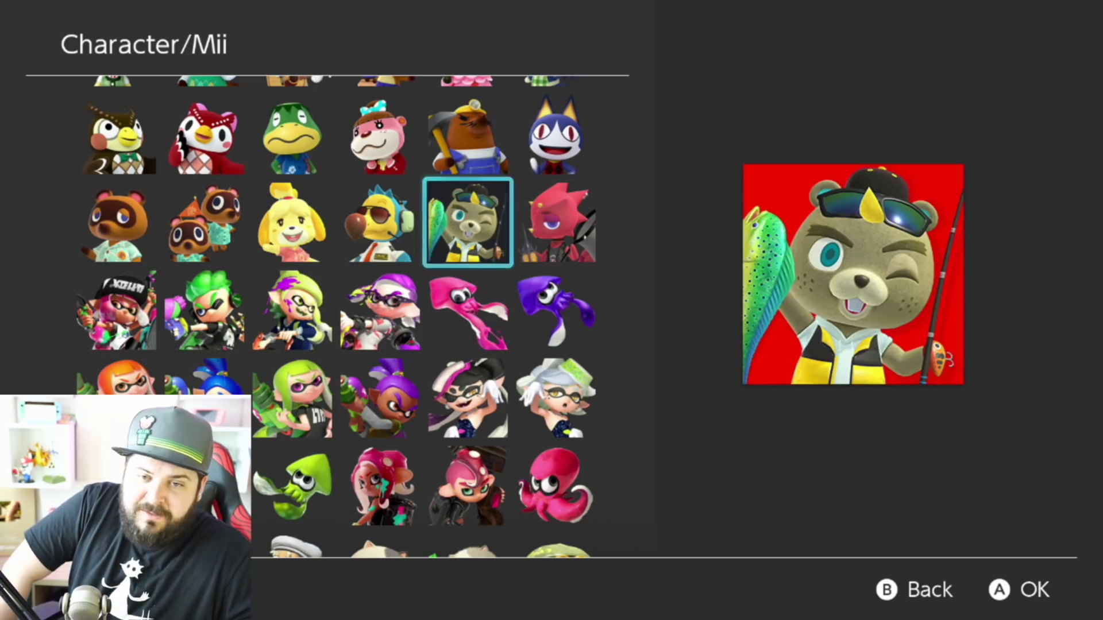
pyautogui.press('Right')
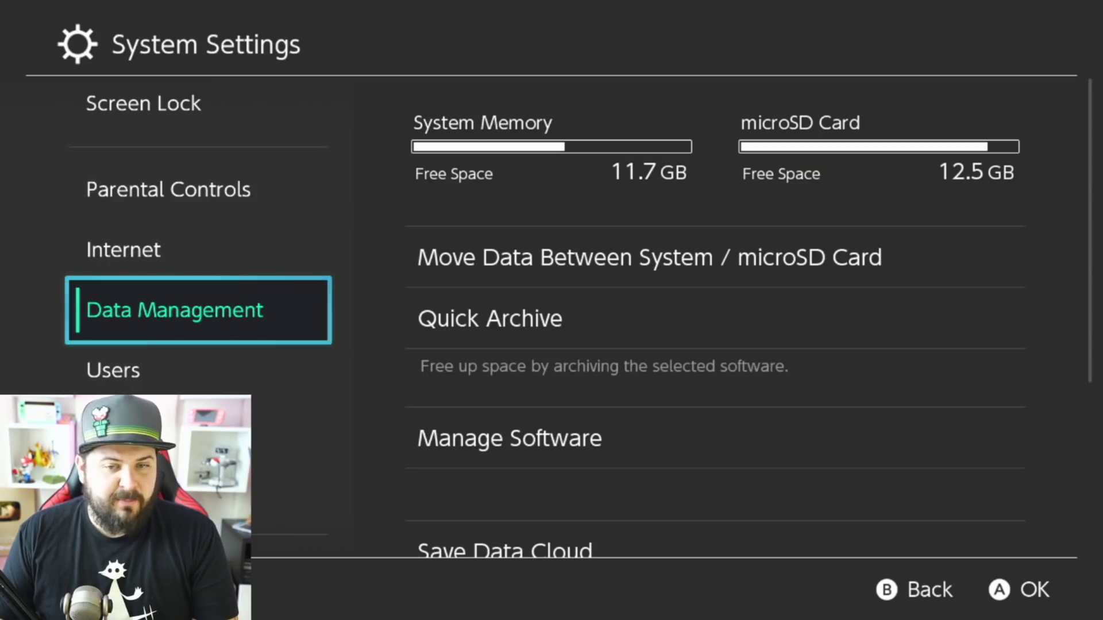
# Step: Choose Move Data Between System / microSD Card and retry the free-space check
pyautogui.click(715, 257)
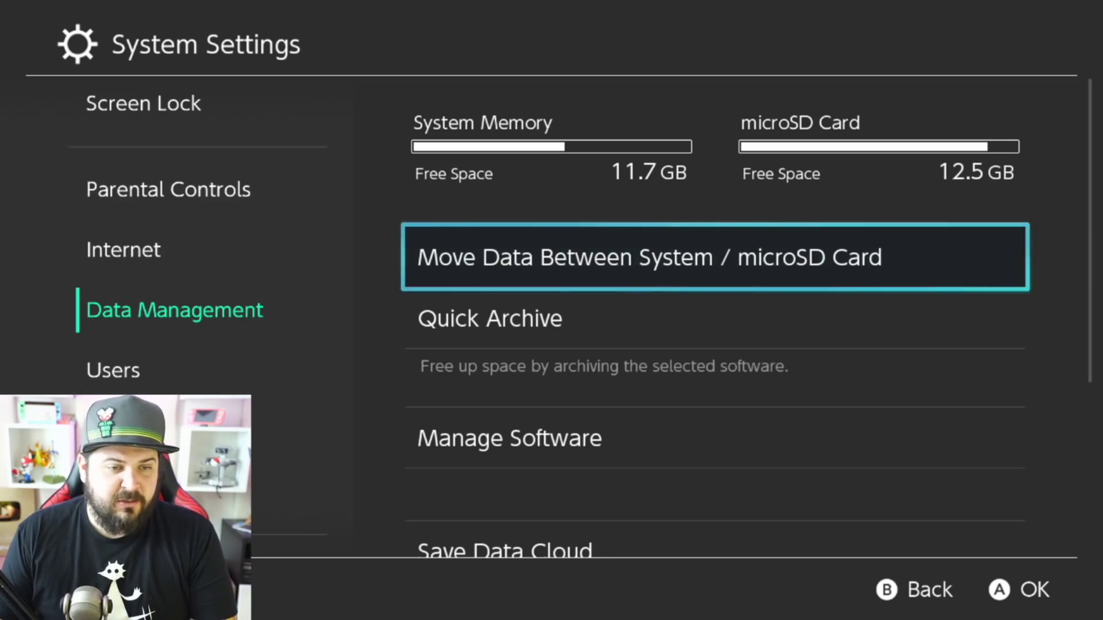
pyautogui.press('Return')
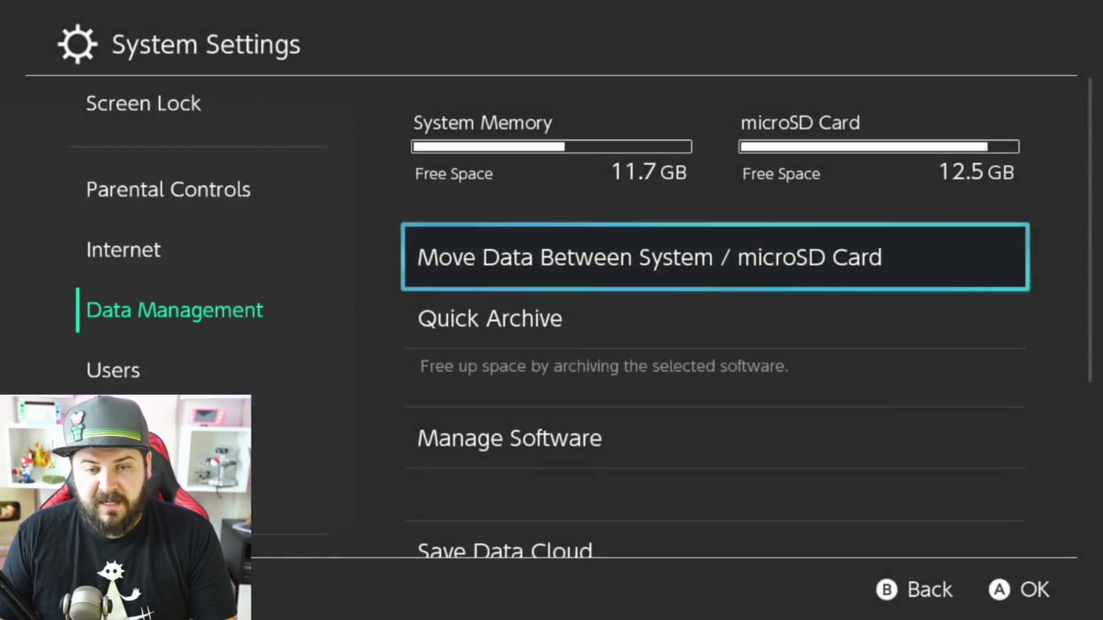
pyautogui.press('Return')
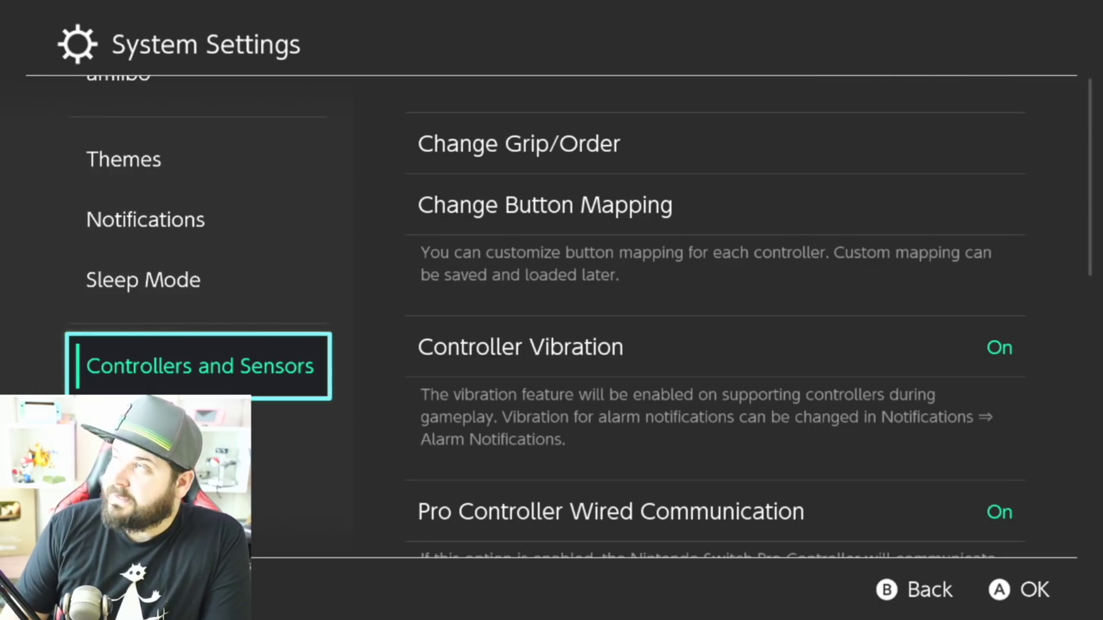
# Step: Enter Controllers and Sensors and open Change Button Mapping for Joy-Con (R)
pyautogui.click(715, 143)
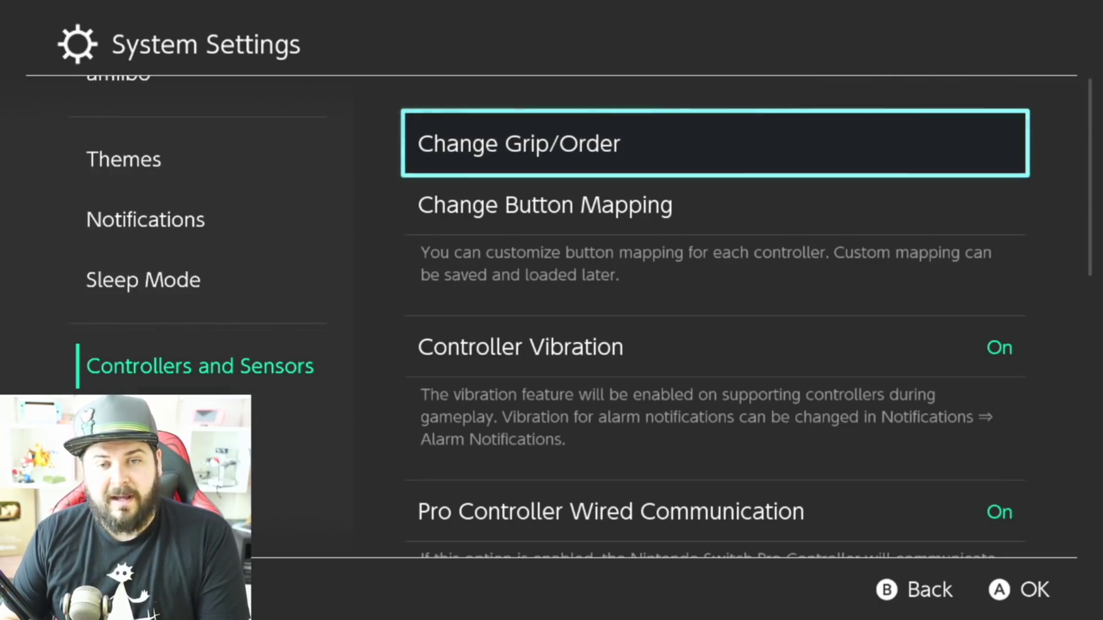
pyautogui.press('Down')
pyautogui.press('Down')
pyautogui.press('Down')
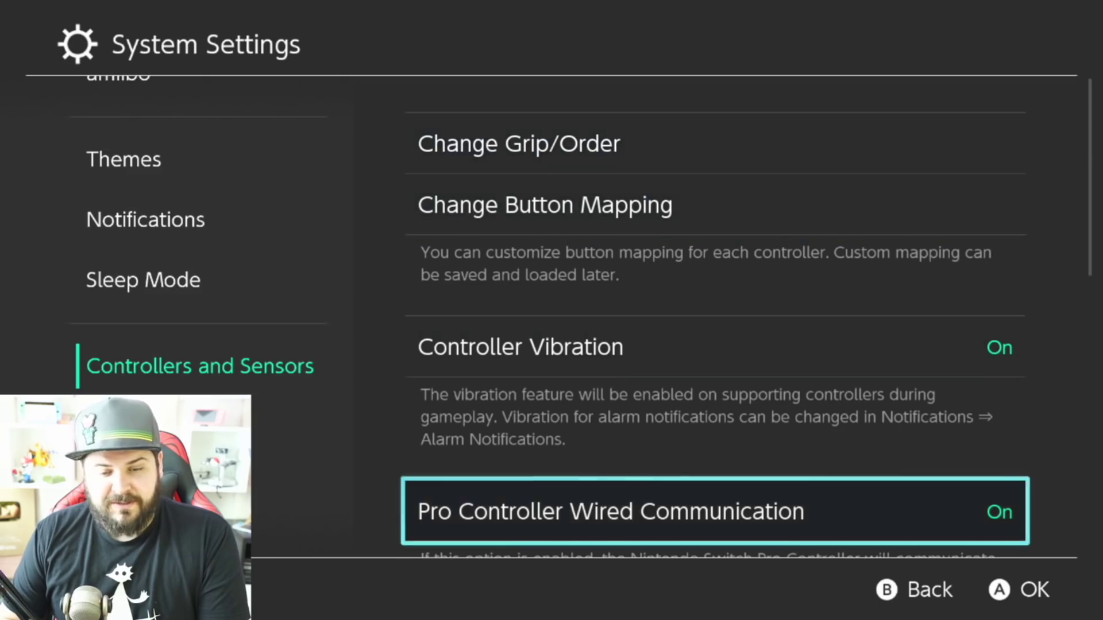
pyautogui.press('Up')
pyautogui.press('Up')
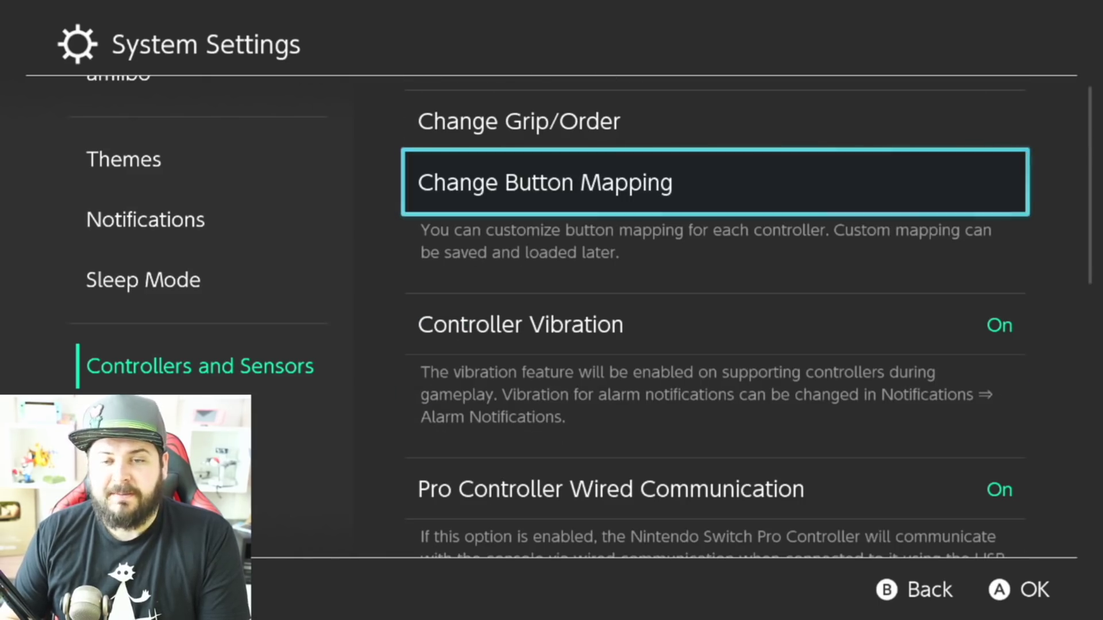
pyautogui.press('Return')
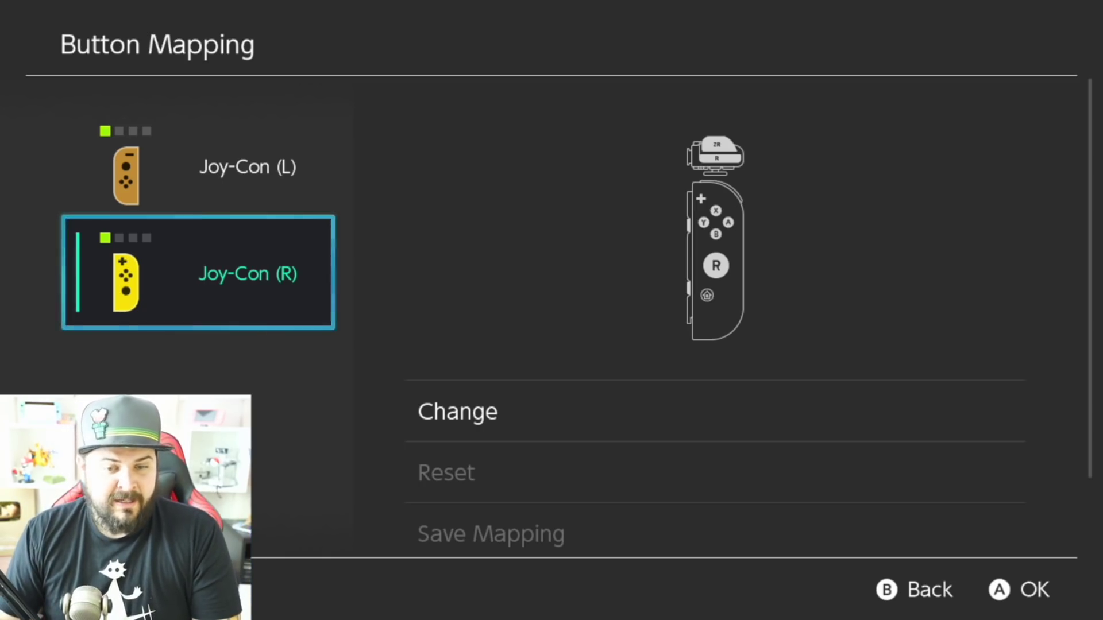
# Step: Start remapping Joy-Con (R) and move to the ZR button in the list
pyautogui.click(715, 412)
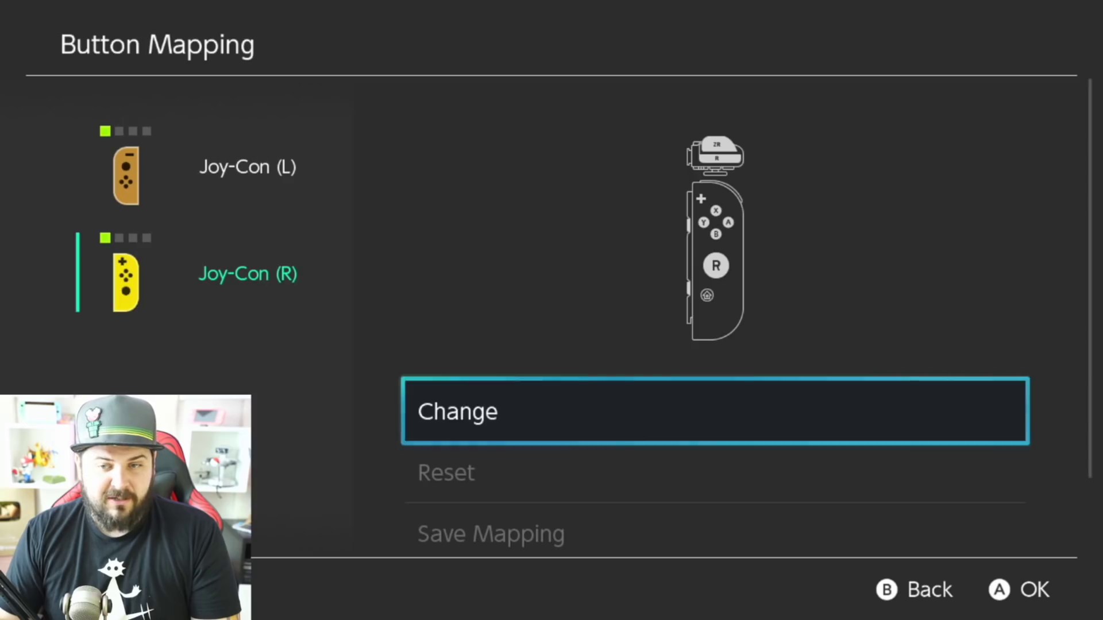
pyautogui.press('Return')
pyautogui.press('Down')
pyautogui.press('Down')
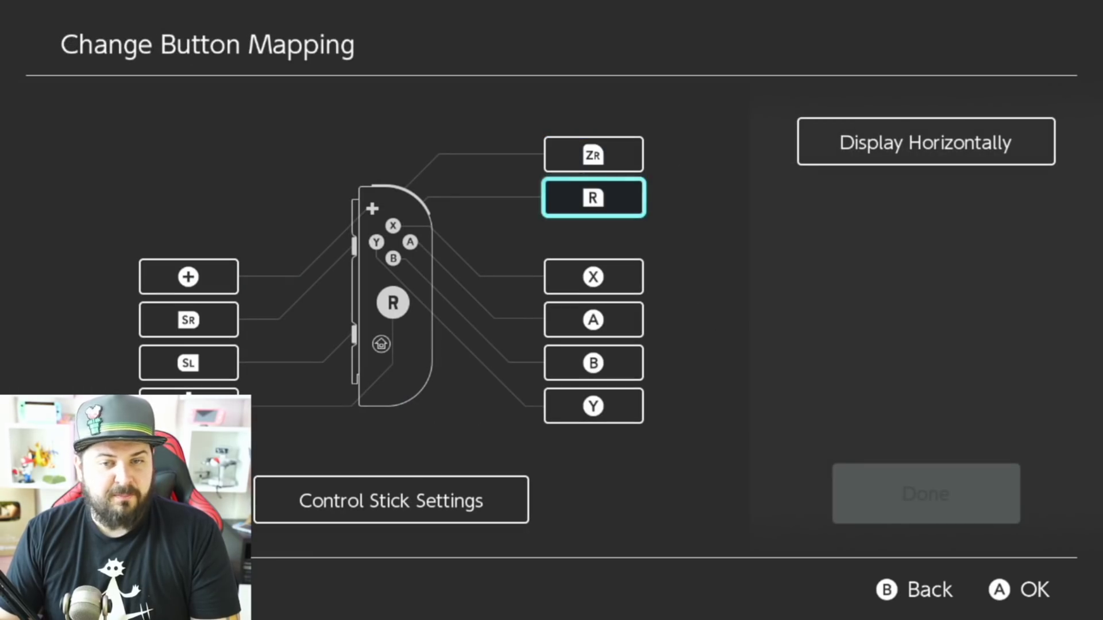
pyautogui.press('Up')
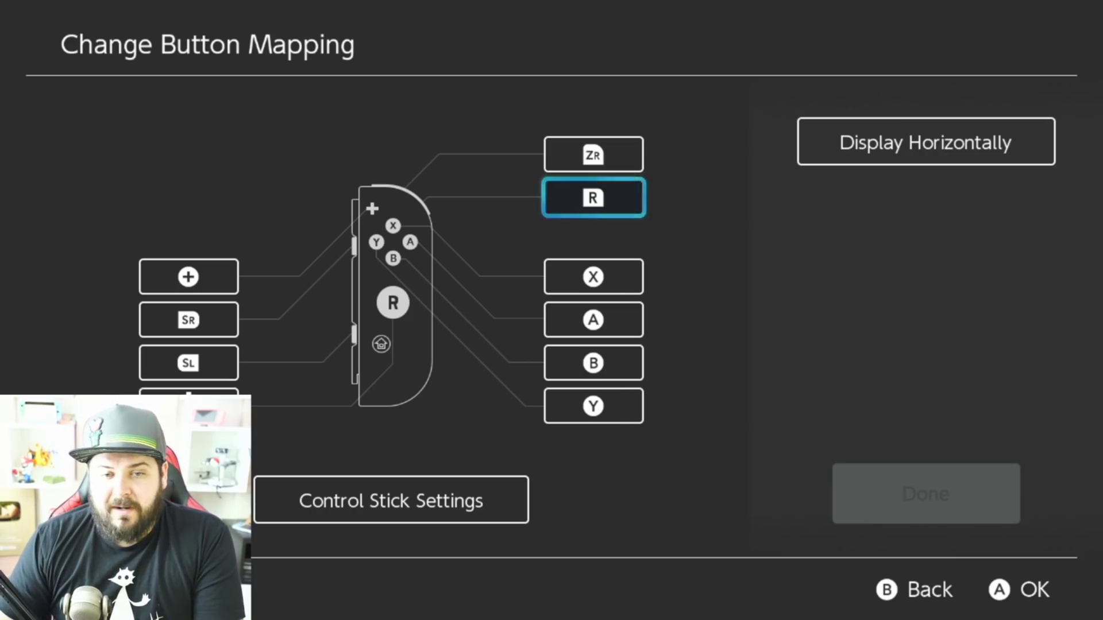
pyautogui.press('Up')
pyautogui.press('Down')
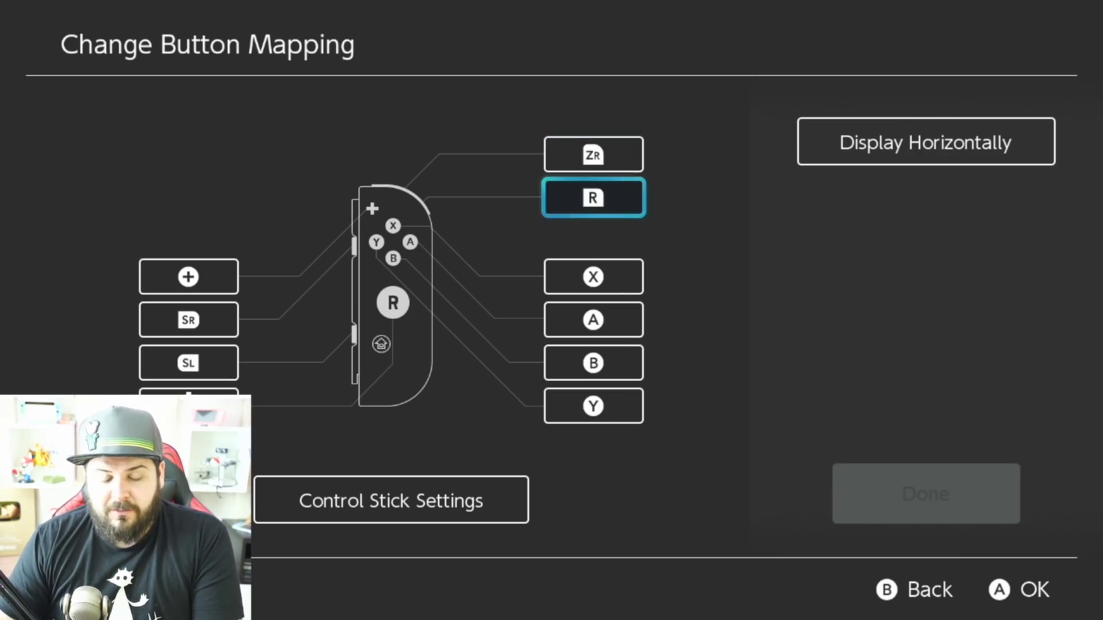
pyautogui.press('Up')
# Step: Browse ZR's mapping choices, including ZL Button, and map ZR to the A Button
pyautogui.press('Return')
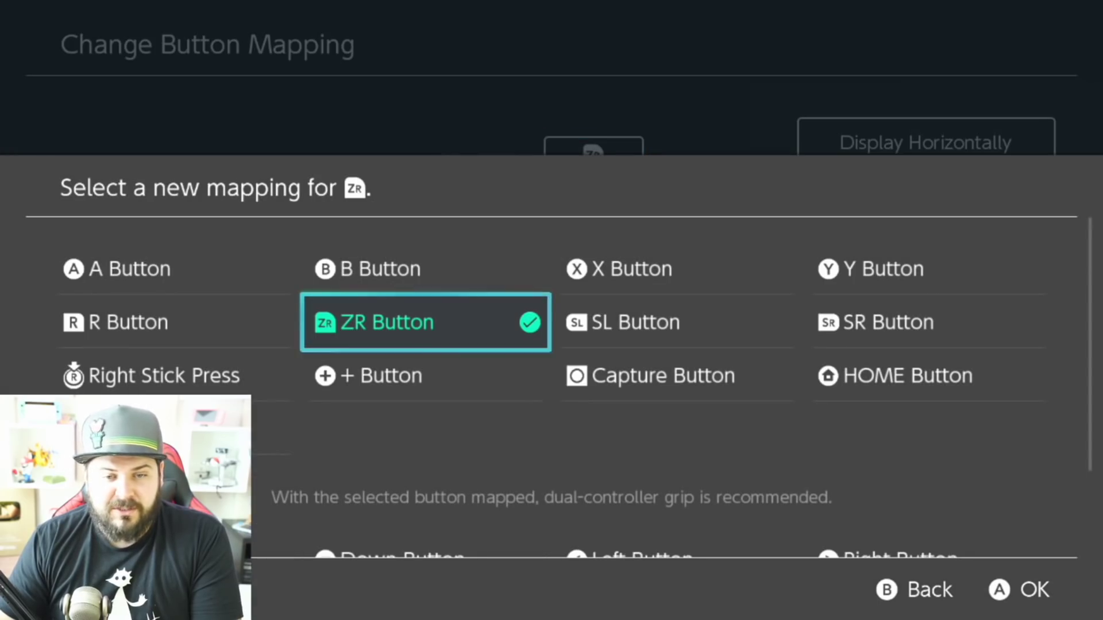
pyautogui.press('Left')
pyautogui.press('Down')
pyautogui.press('Down')
pyautogui.press('Down')
pyautogui.press('Down')
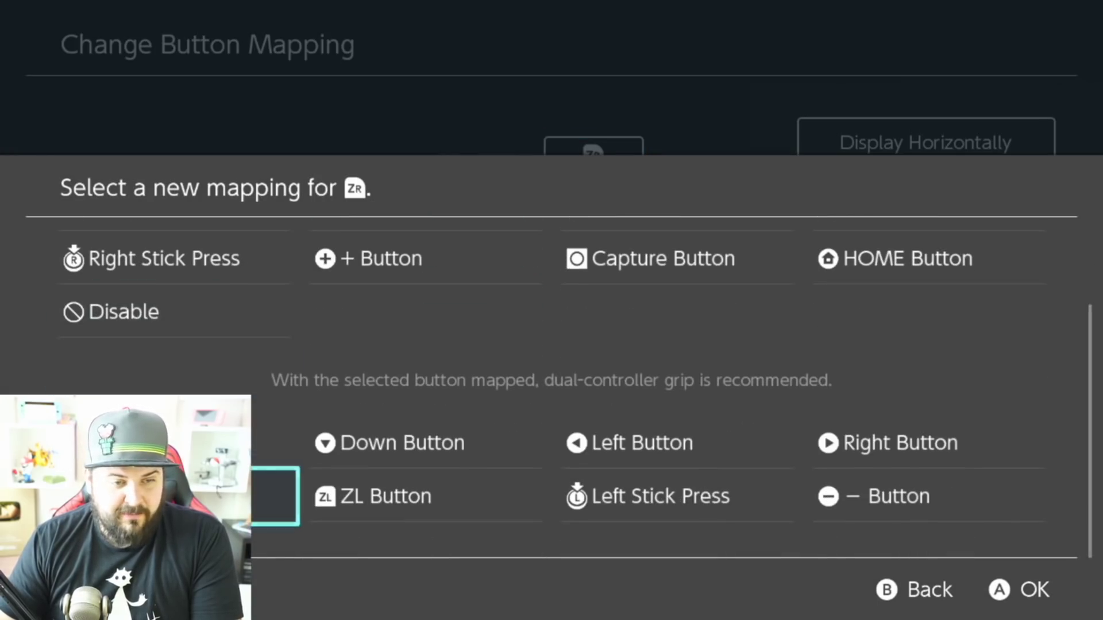
pyautogui.press('Down')
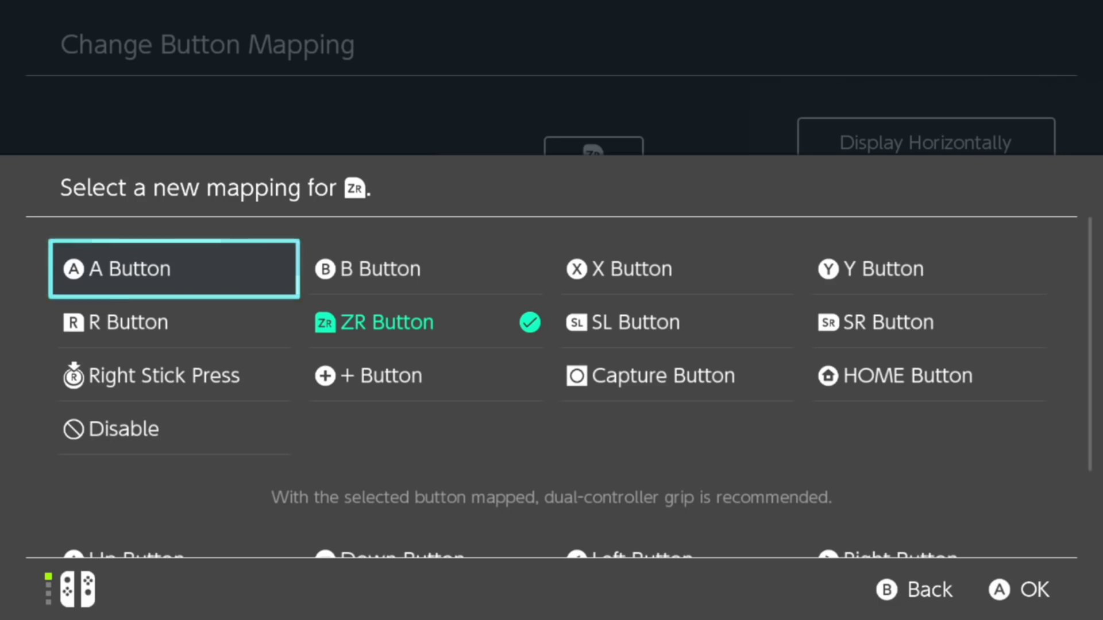
pyautogui.press('Down')
pyautogui.press('Right')
pyautogui.press('Right')
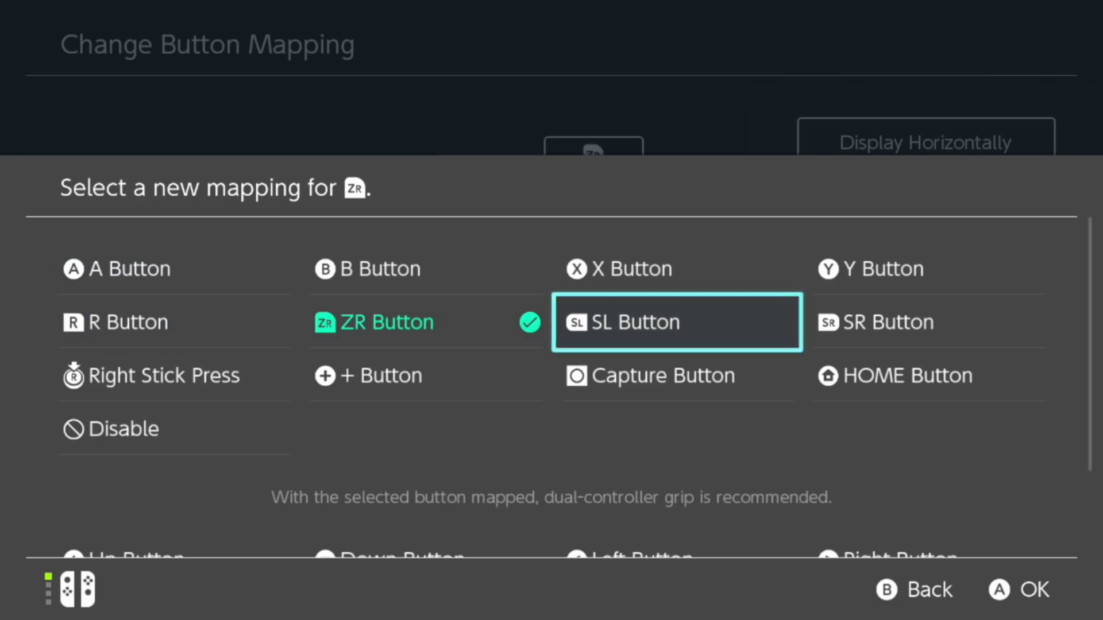
pyautogui.press('Down')
pyautogui.press('Left')
pyautogui.press('Left')
pyautogui.press('Down')
pyautogui.press('Down')
pyautogui.press('Down')
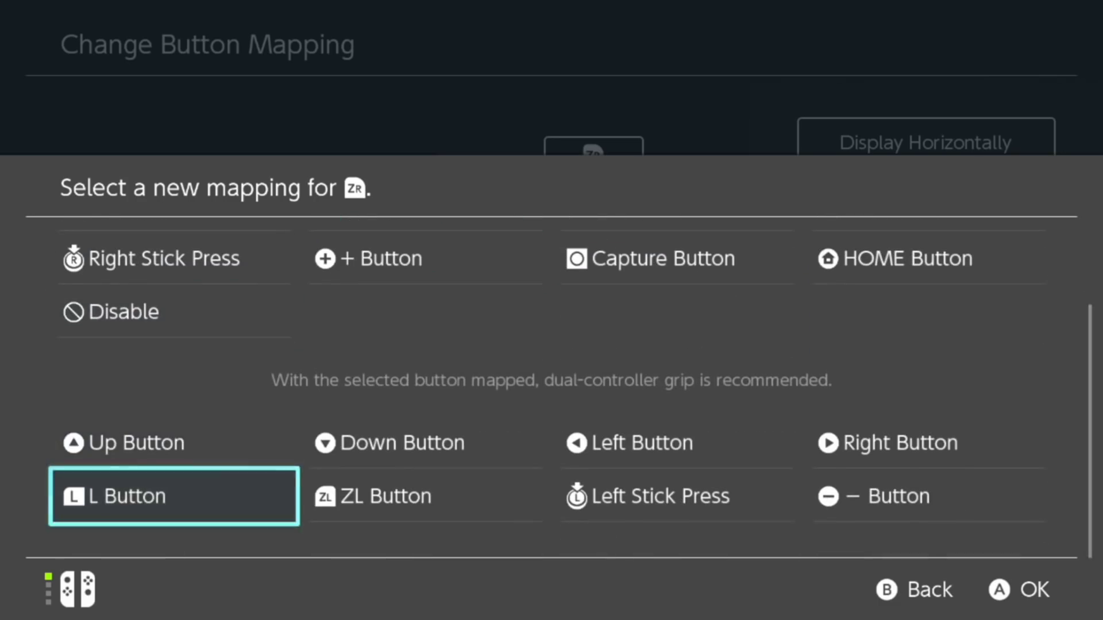
pyautogui.press('Right')
pyautogui.press('Right')
pyautogui.press('Right')
pyautogui.press('Up')
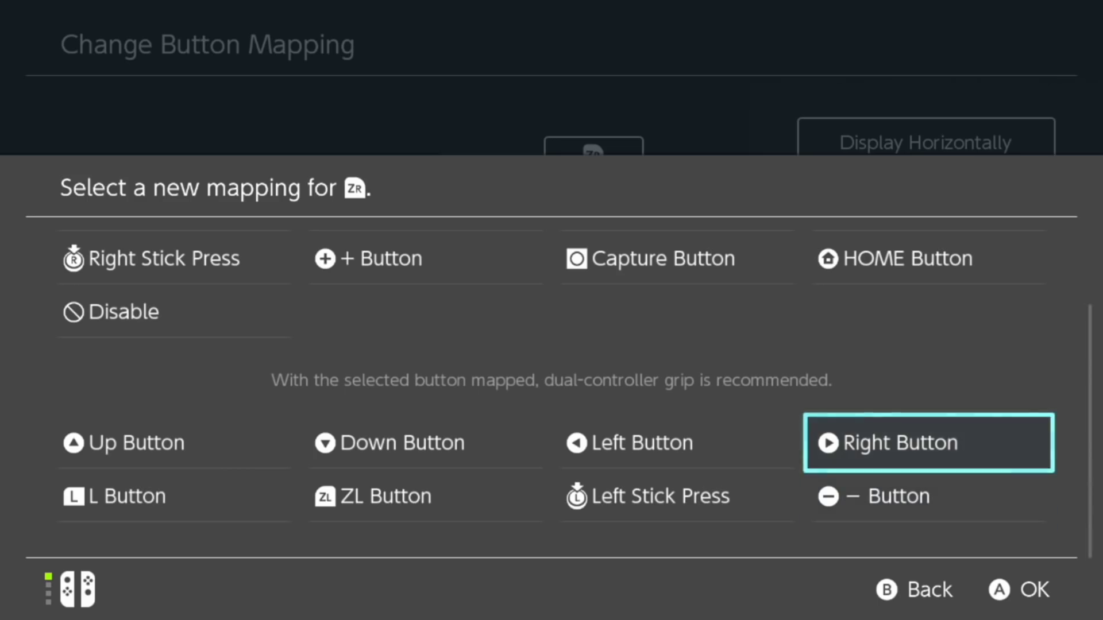
pyautogui.press('Left')
pyautogui.press('Left')
pyautogui.press('Down')
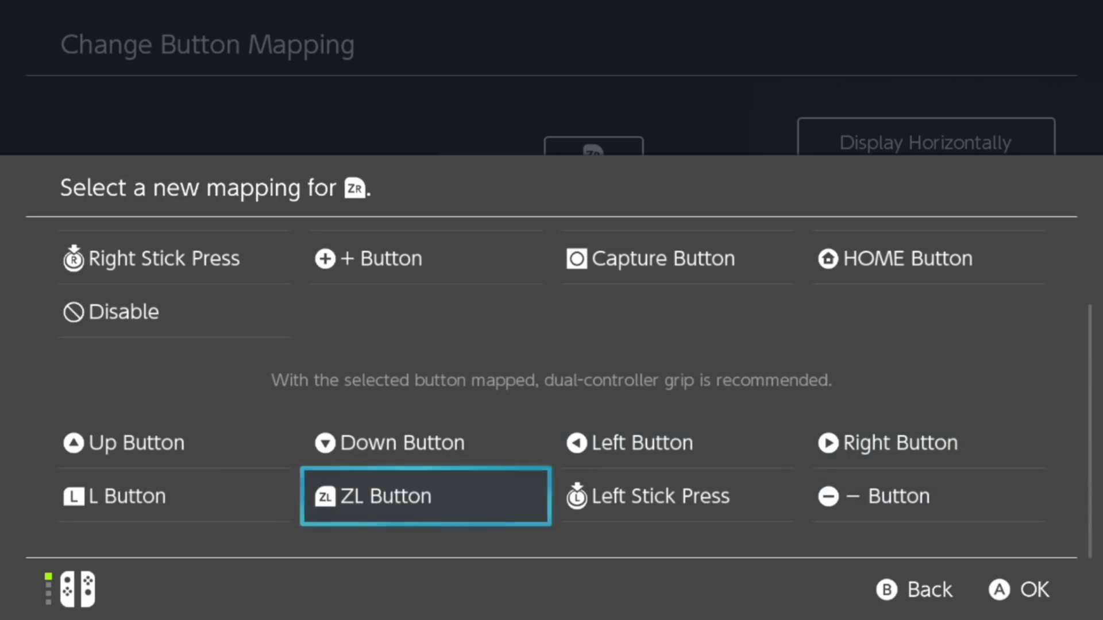
pyautogui.press('Up')
pyautogui.press('Up')
pyautogui.press('Up')
pyautogui.press('Up')
pyautogui.press('Left')
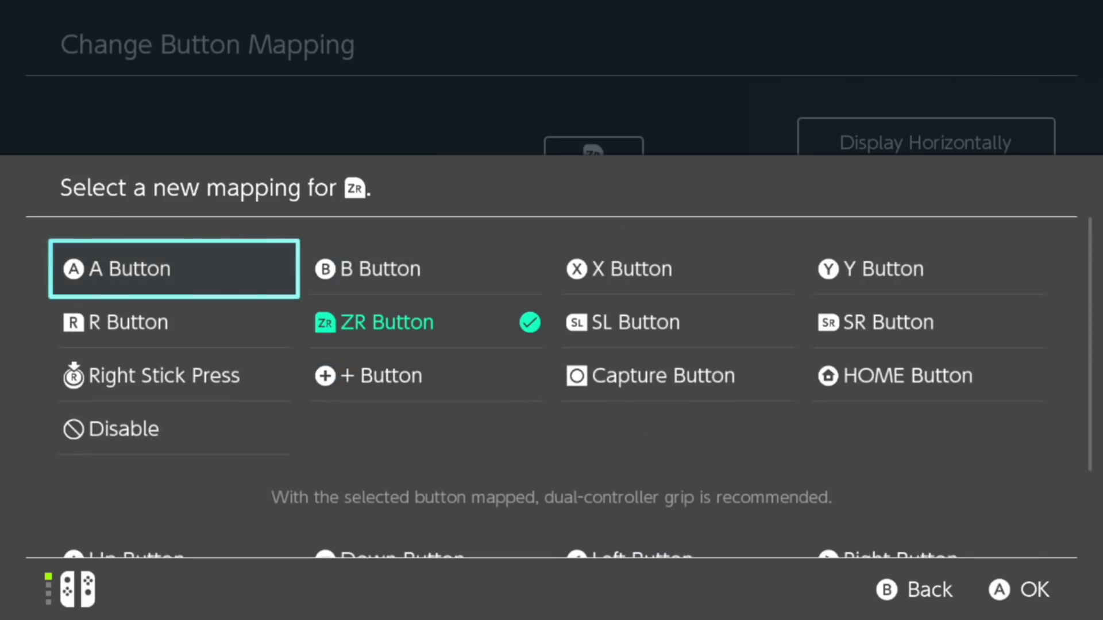
pyautogui.press('Return')
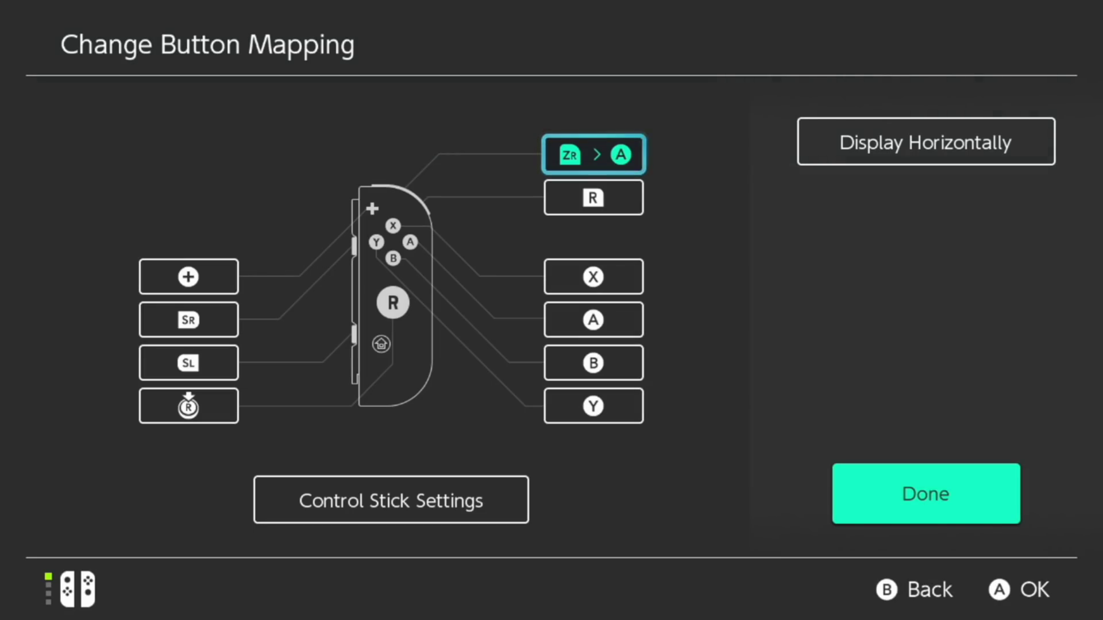
# Step: Map the R button to the A Button as well
pyautogui.press('Down')
pyautogui.press('Return')
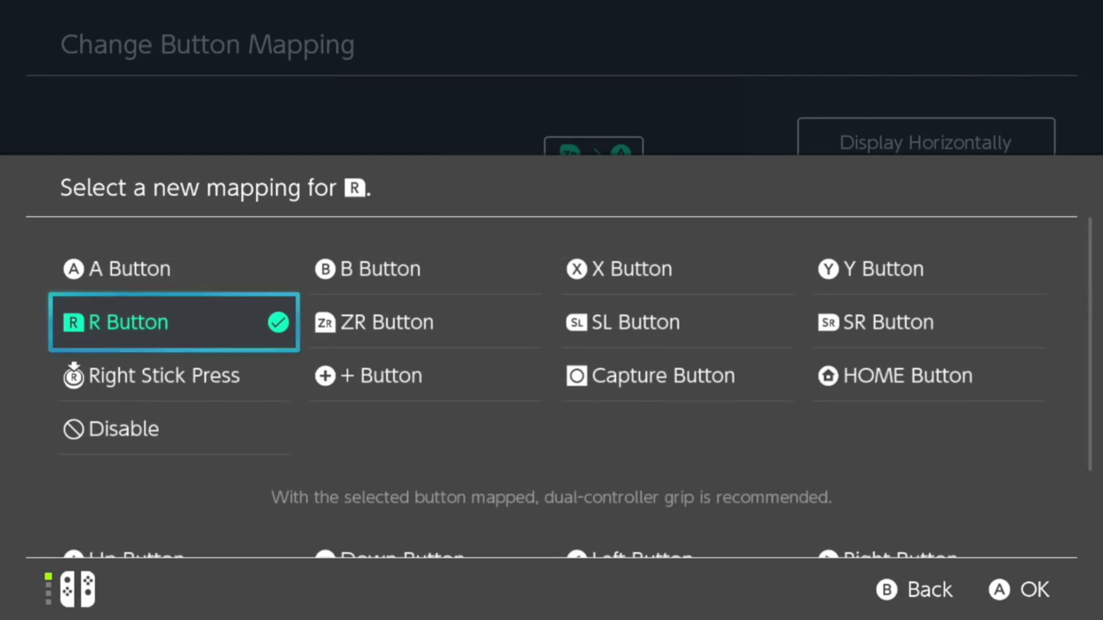
pyautogui.press('Up')
pyautogui.press('Return')
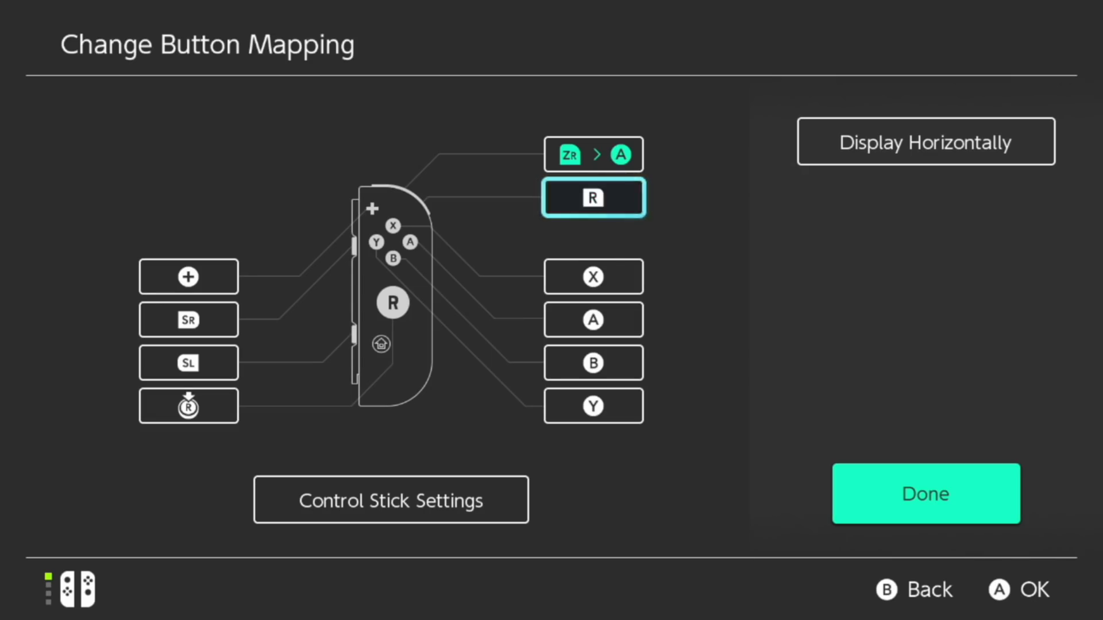
# Step: Move past the X button to the R stick-press box and Control Stick Settings
pyautogui.press('Down')
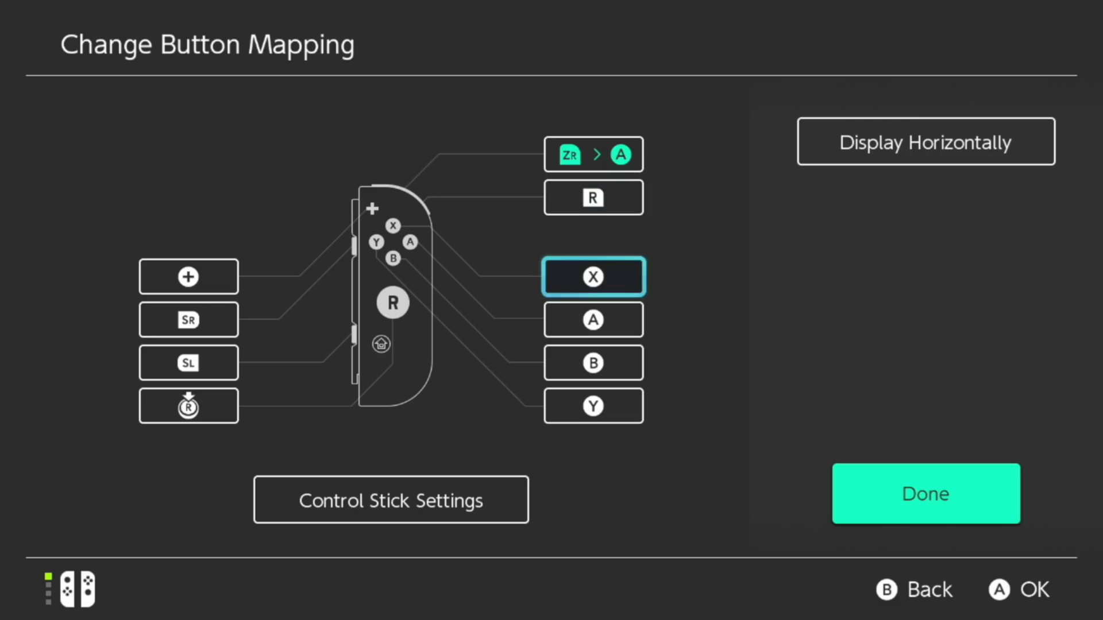
pyautogui.press('Left')
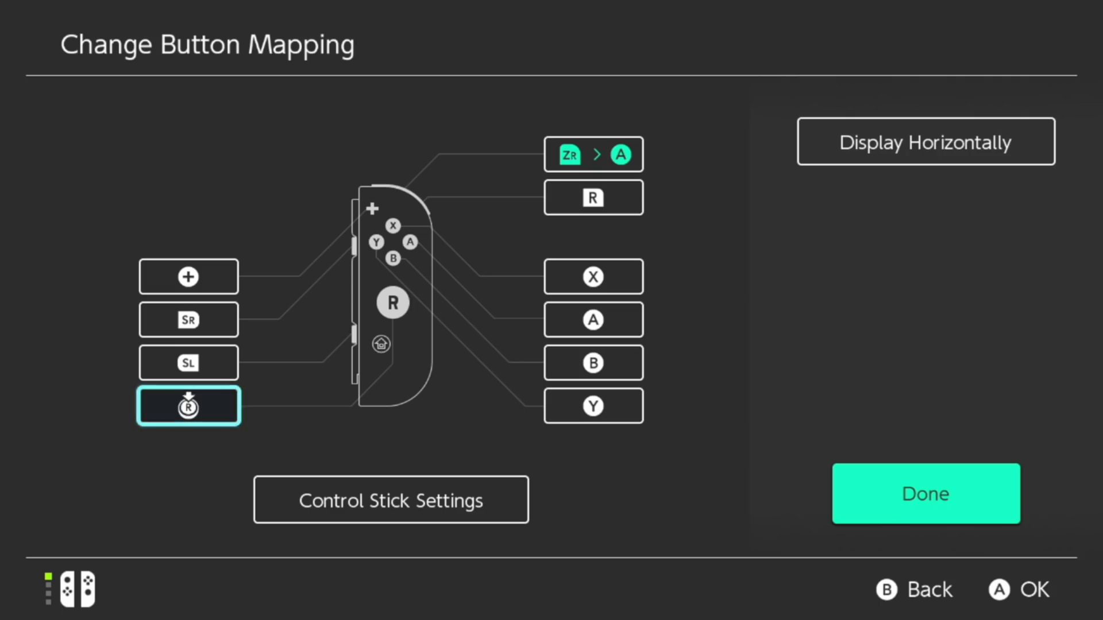
pyautogui.press('Down')
# Step: Turn Change to Left Stick On for the right stick, then return to the mapping overview
pyautogui.press('Return')
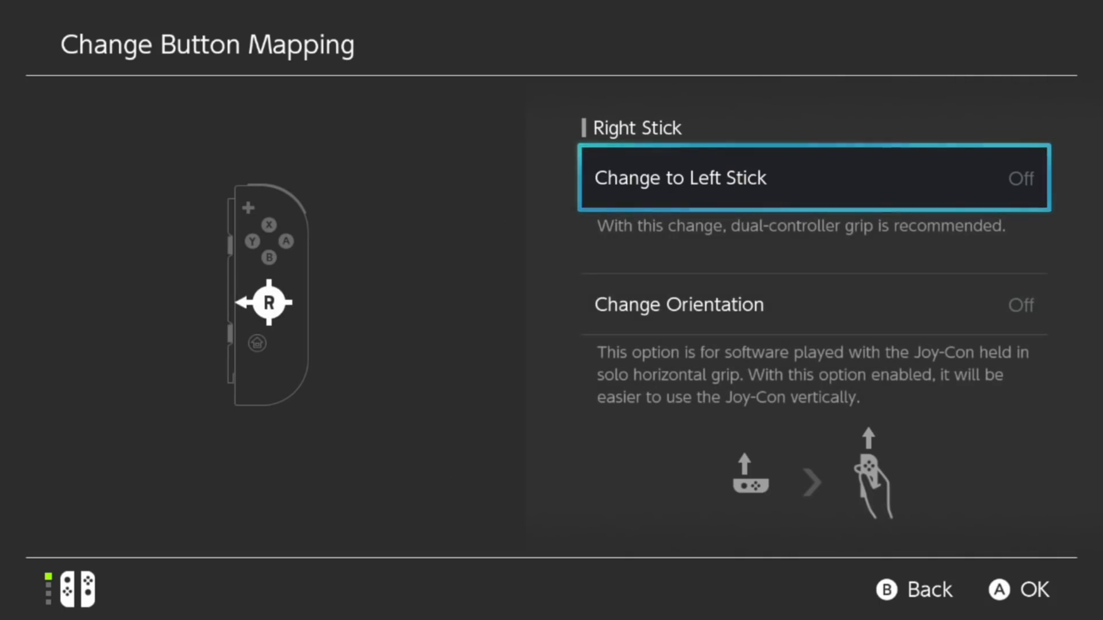
pyautogui.press('Return')
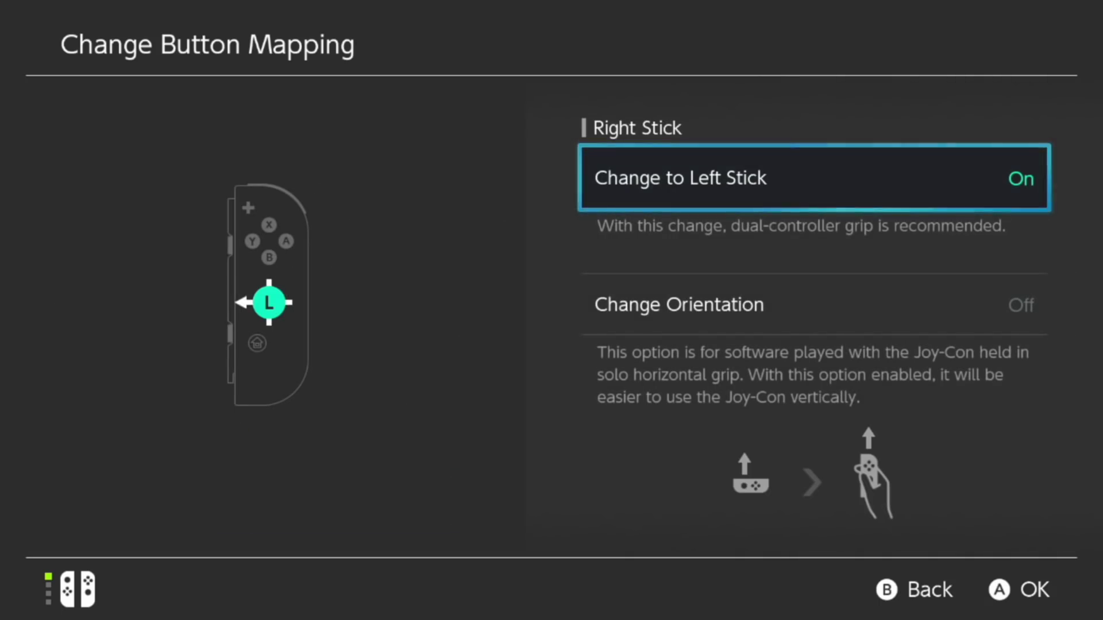
pyautogui.press('Escape')
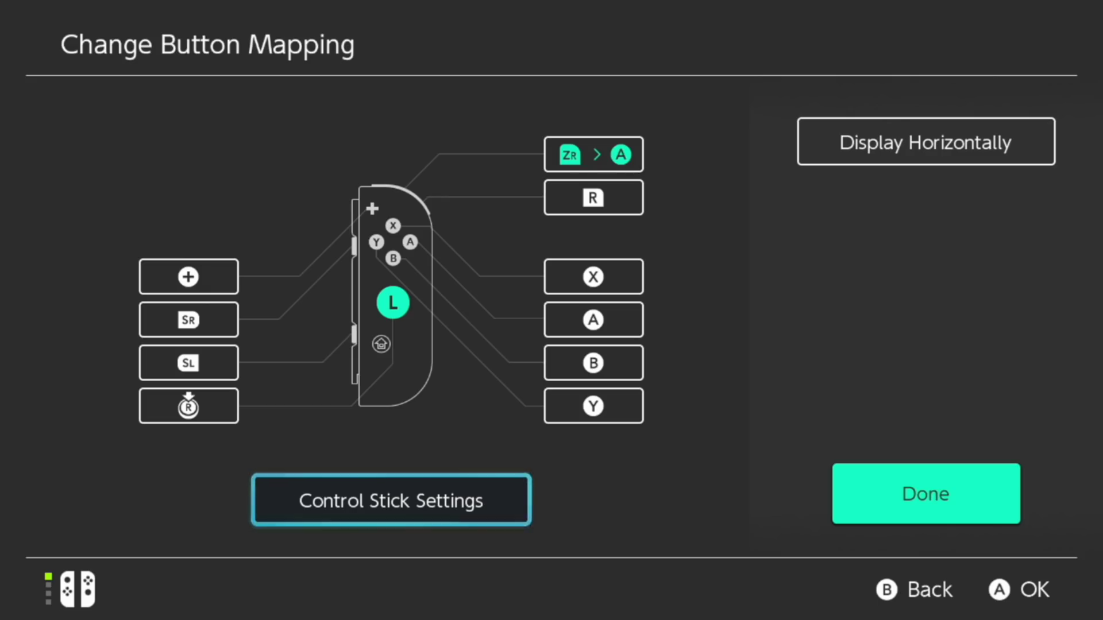
# Step: Keep ZR mapped to the A Button
pyautogui.click(594, 154)
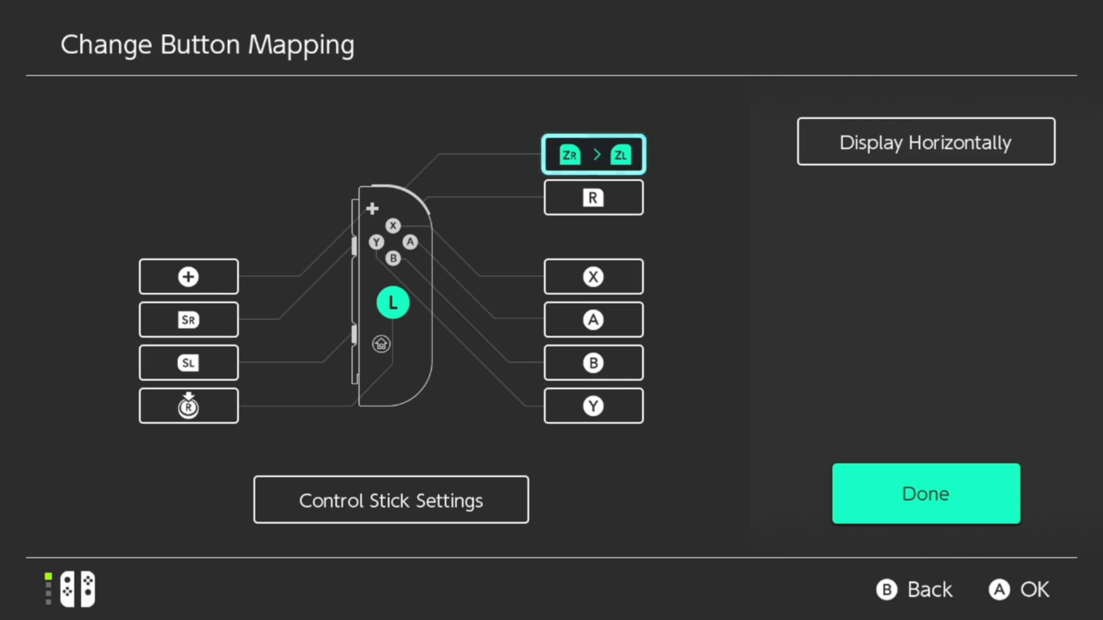
pyautogui.press('Return')
pyautogui.press('Up')
pyautogui.press('Up')
pyautogui.press('Up')
pyautogui.press('Up')
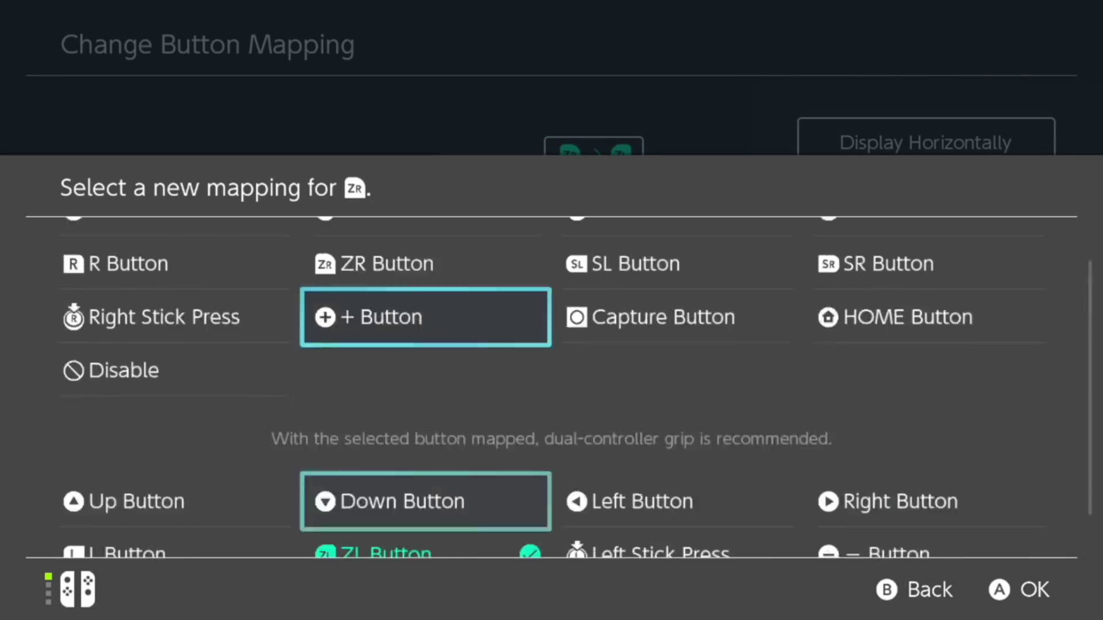
pyautogui.press('Left')
pyautogui.press('Return')
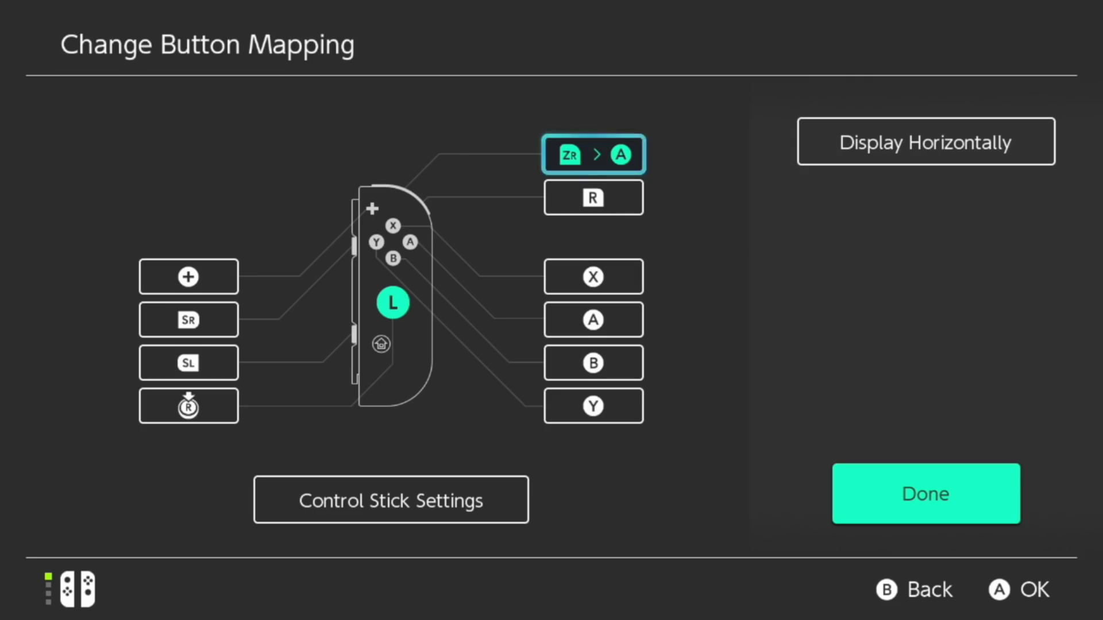
# Step: Map the + button to ZL Button and the R button to Y Button
pyautogui.press('Down')
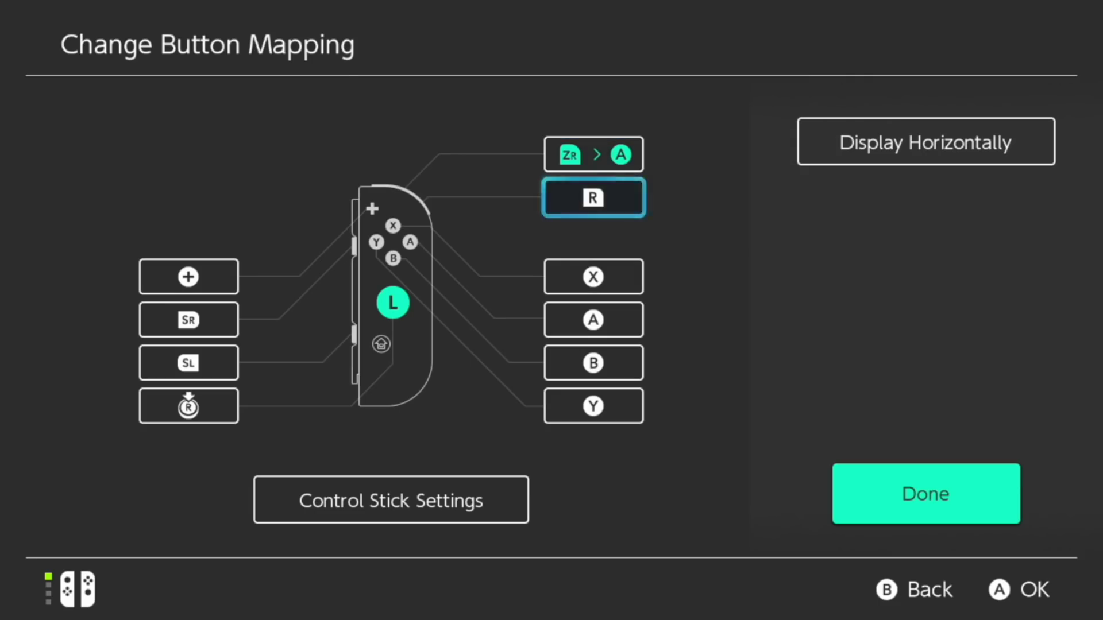
pyautogui.press('Left')
pyautogui.press('Return')
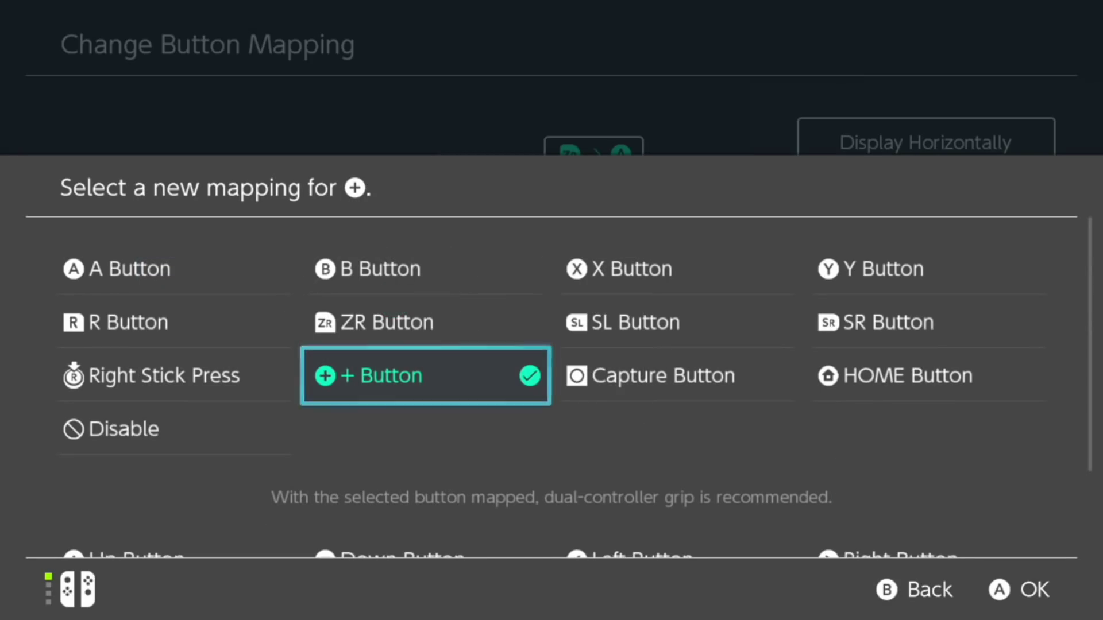
pyautogui.press('Down')
pyautogui.press('Down')
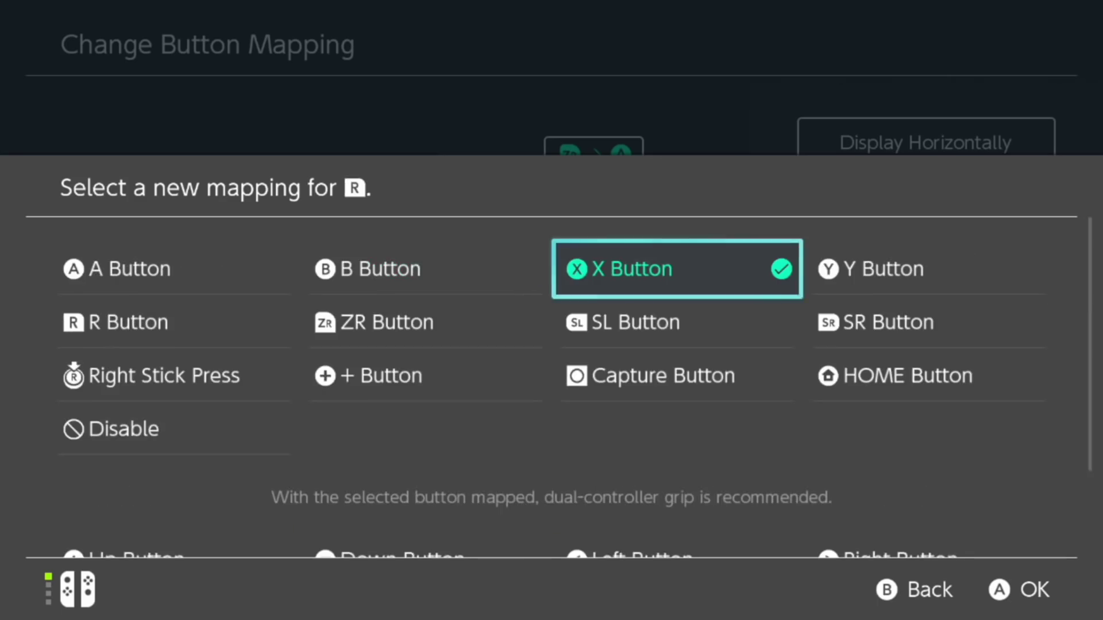
pyautogui.press('Right')
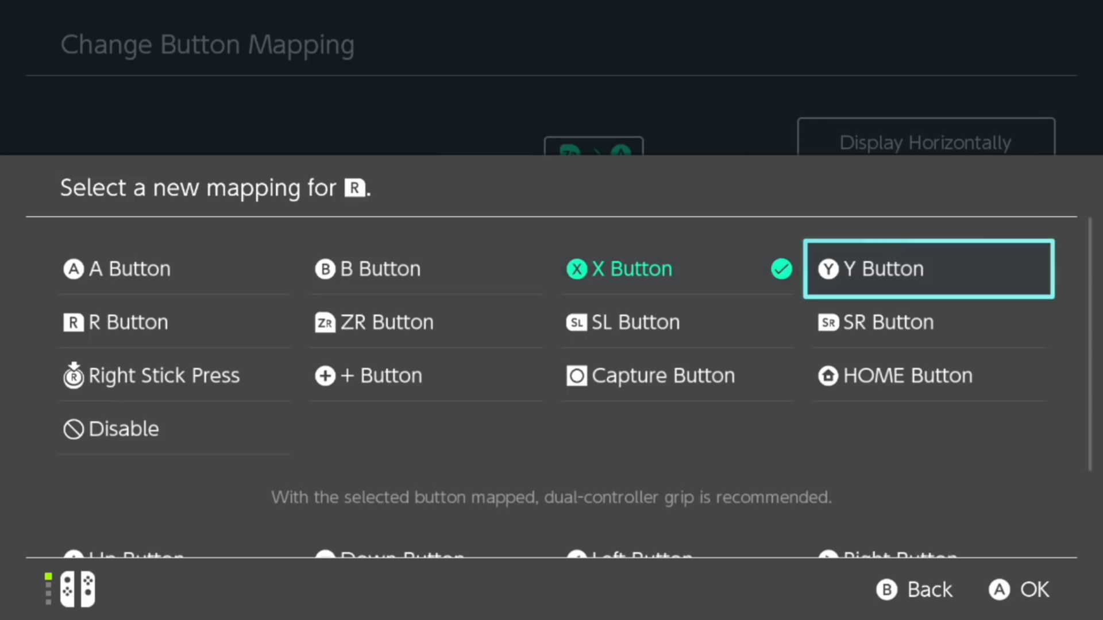
pyautogui.press('Return')
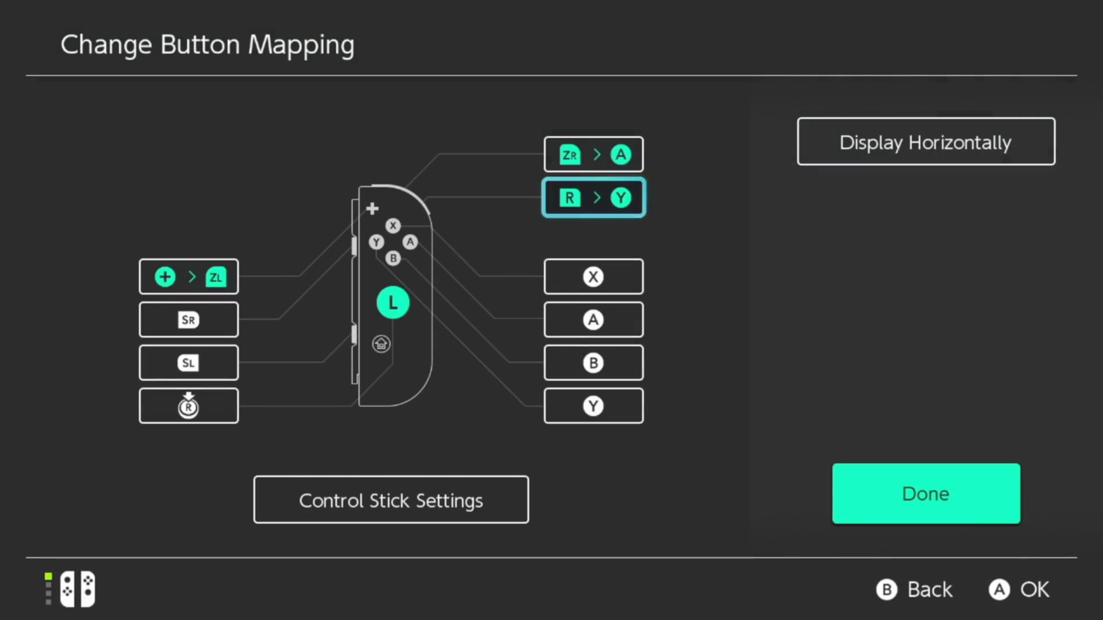
# Step: Finish editing and save the Joy-Con (R) mapping into slot 1
pyautogui.press('Escape')
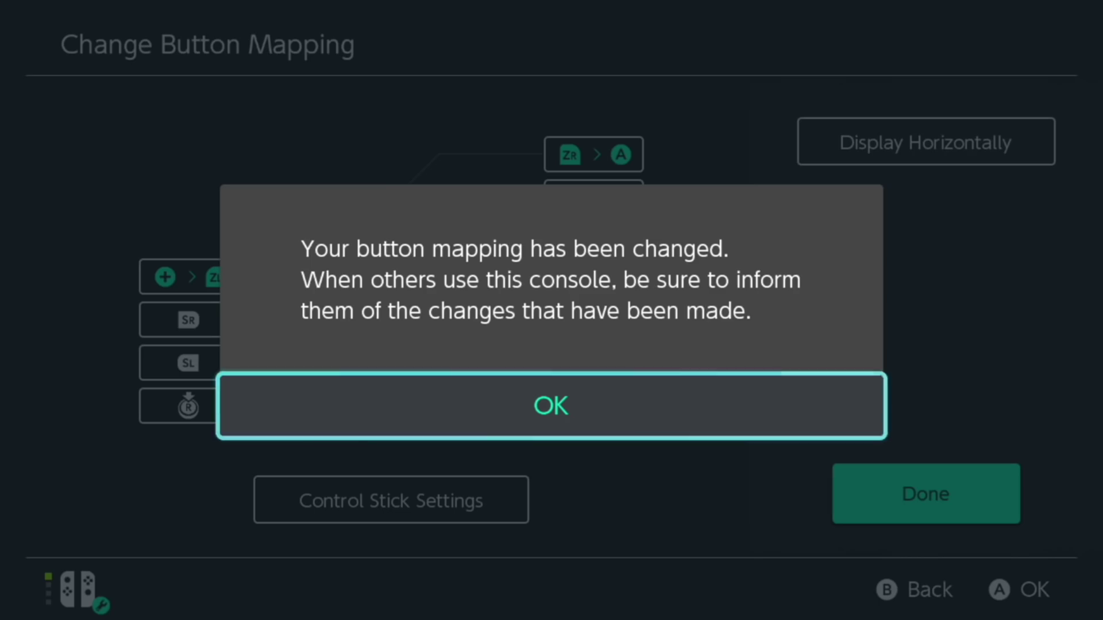
pyautogui.press('Return')
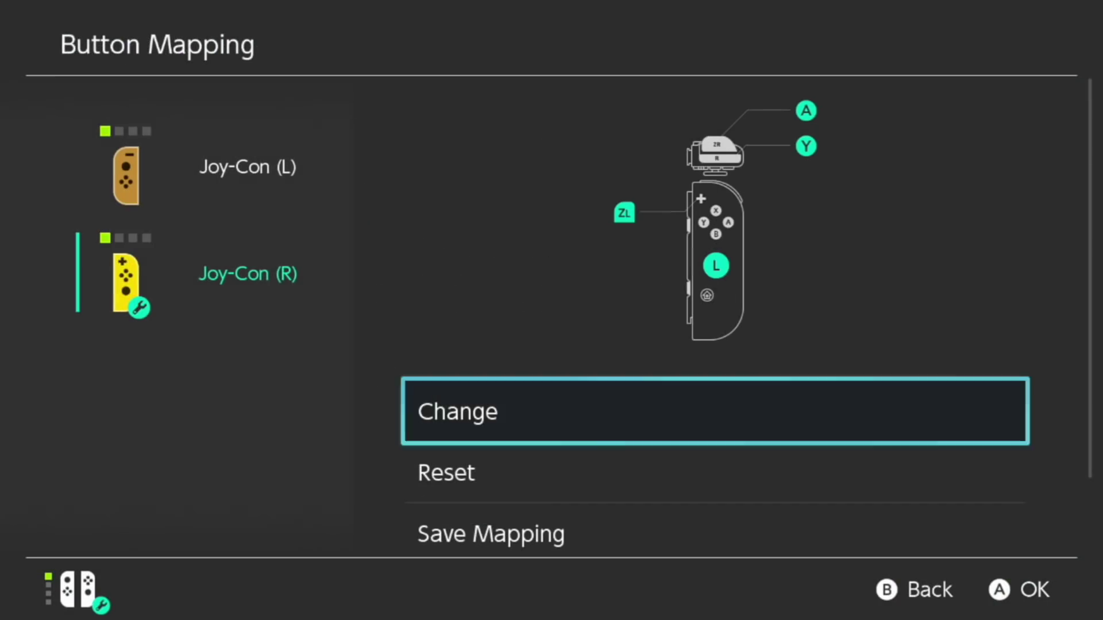
pyautogui.press('Down')
pyautogui.press('Down')
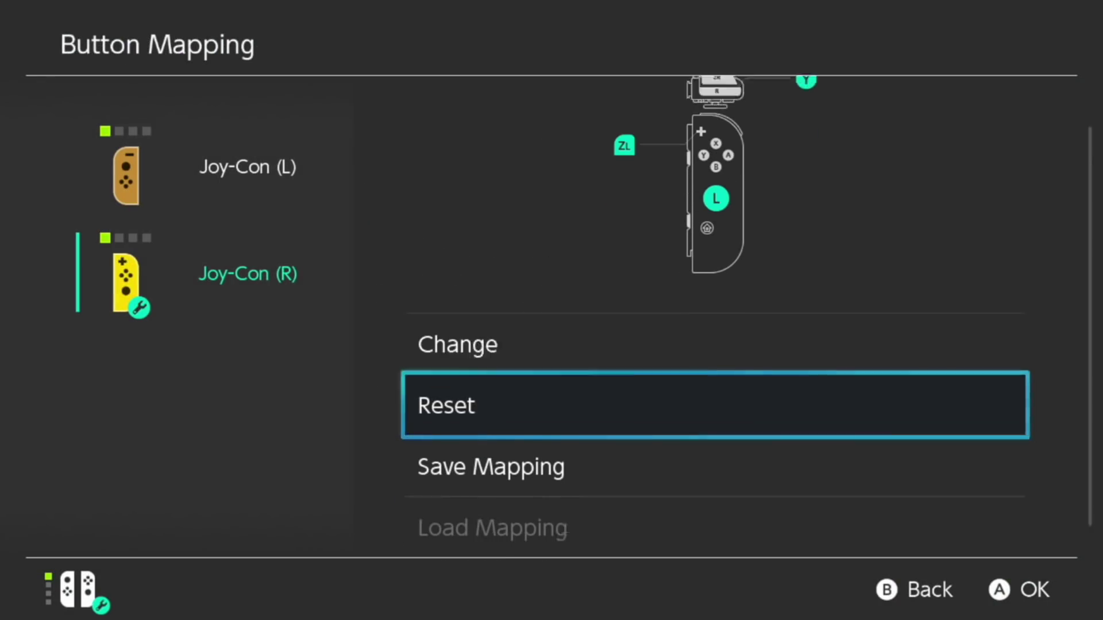
pyautogui.press('Up')
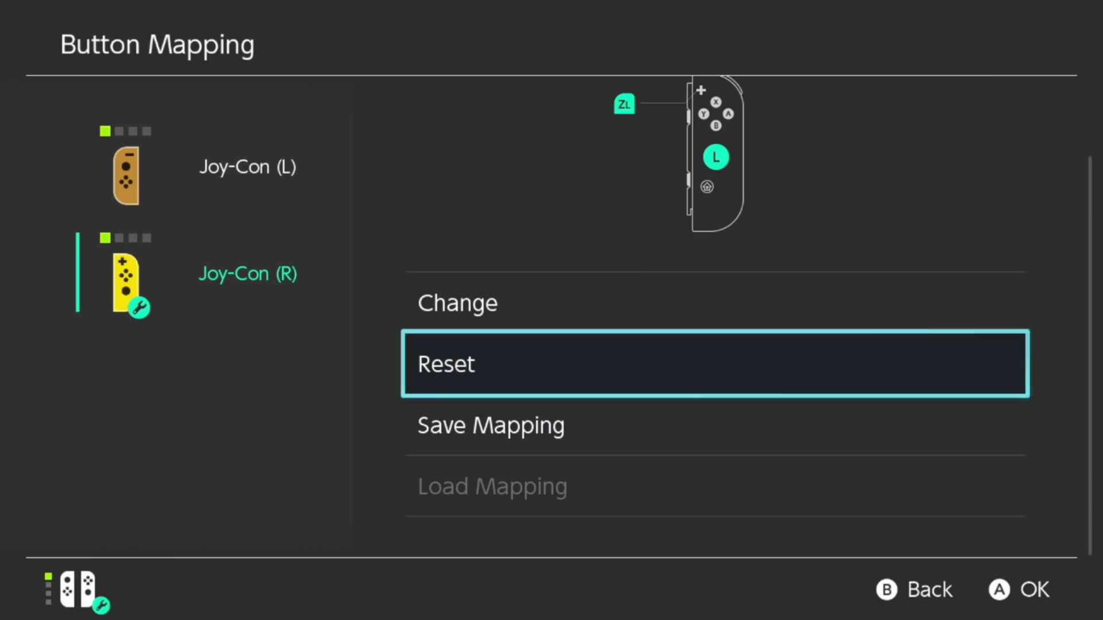
pyautogui.press('Down')
pyautogui.press('Return')
pyautogui.press('Return')
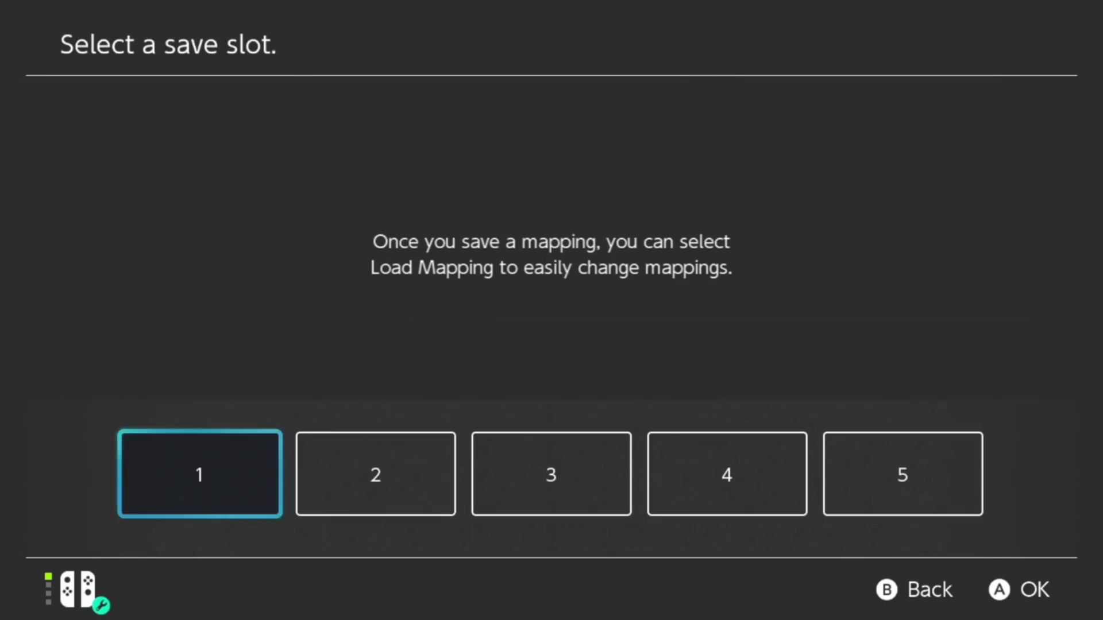
pyautogui.press('Return')
pyautogui.press('Return')
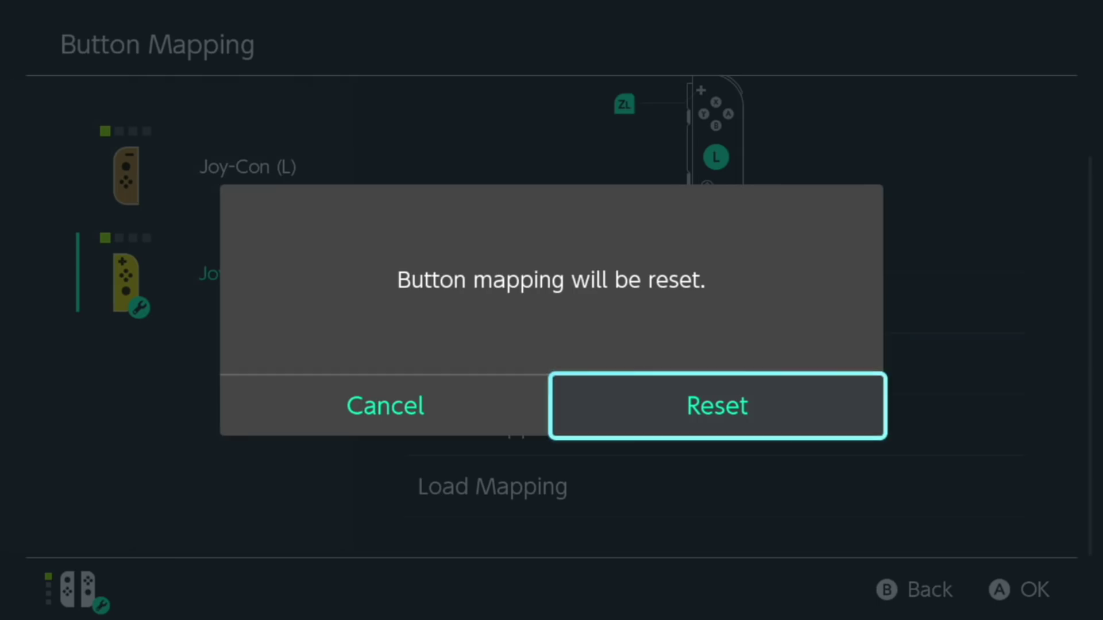
pyautogui.press('Return')
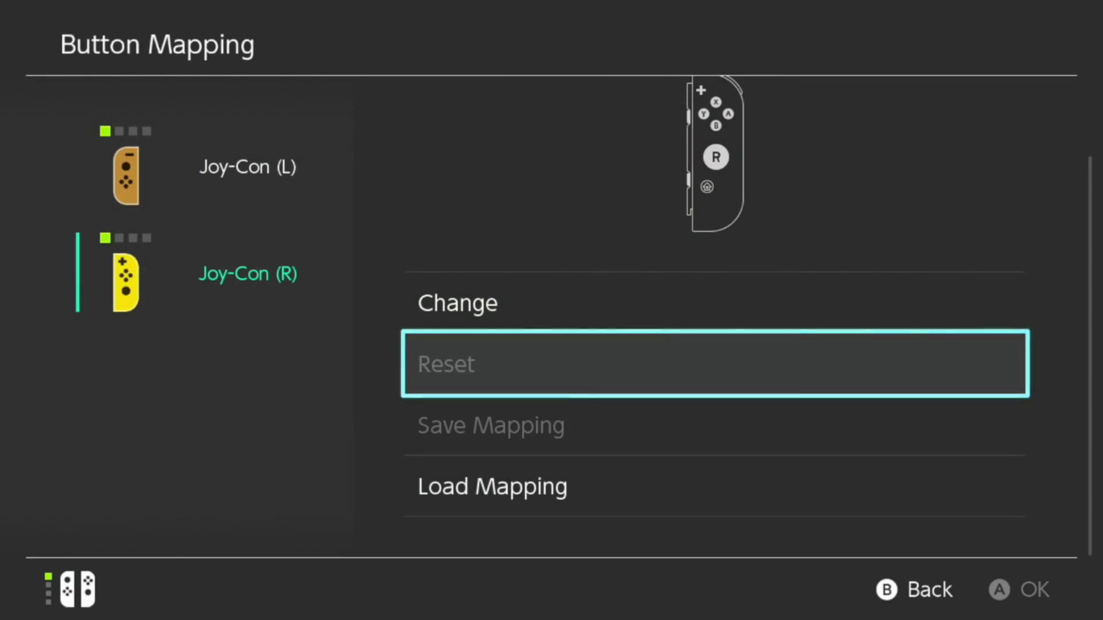
# Step: Load the mapping saved in slot 1, then ask to reset Joy-Con (R) again
pyautogui.press('Up')
pyautogui.press('Down')
pyautogui.press('Down')
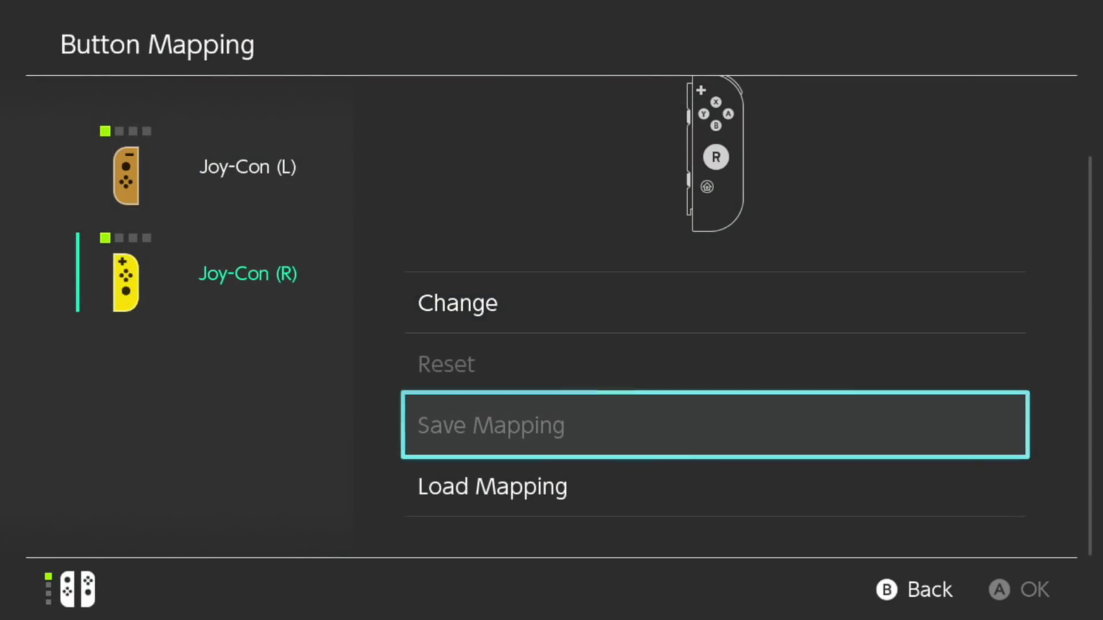
pyautogui.press('Down')
pyautogui.press('Return')
pyautogui.press('Return')
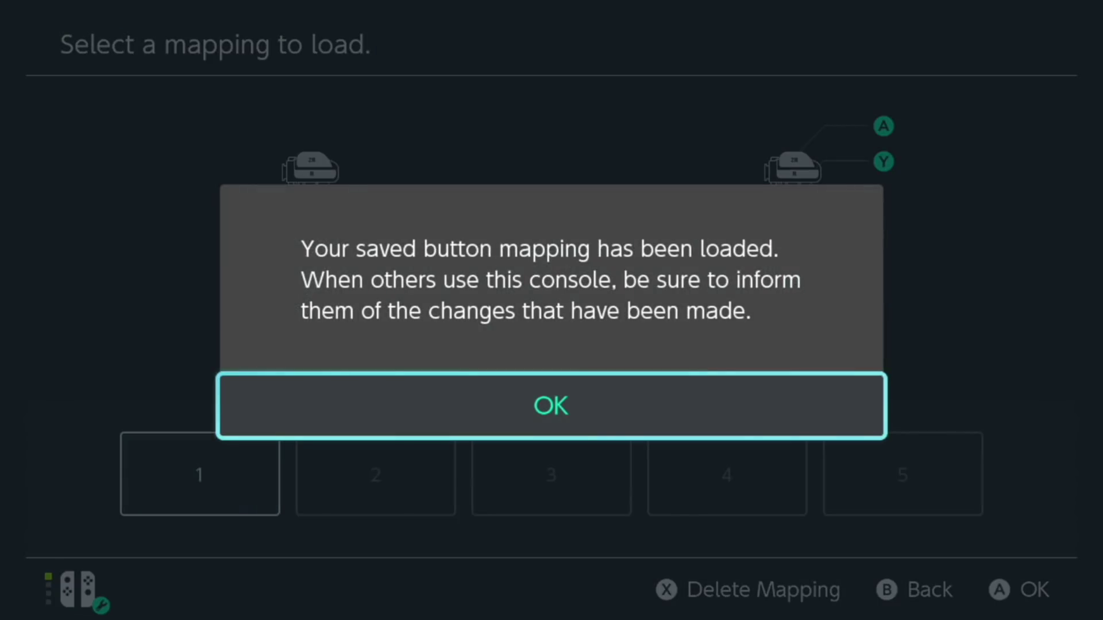
pyautogui.press('Return')
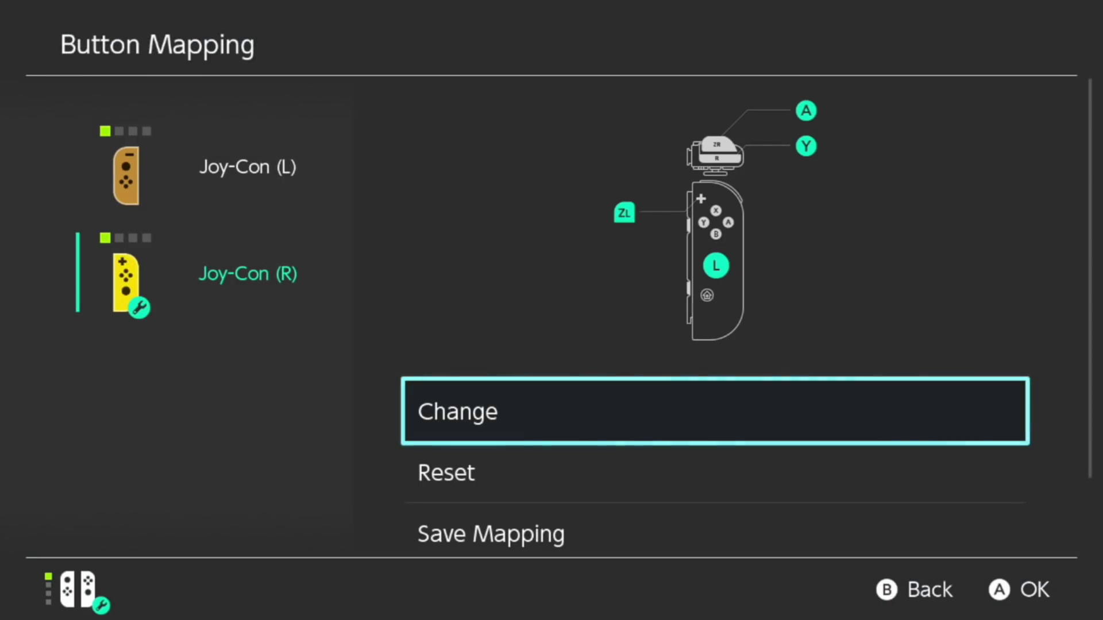
pyautogui.press('Down')
pyautogui.press('Return')
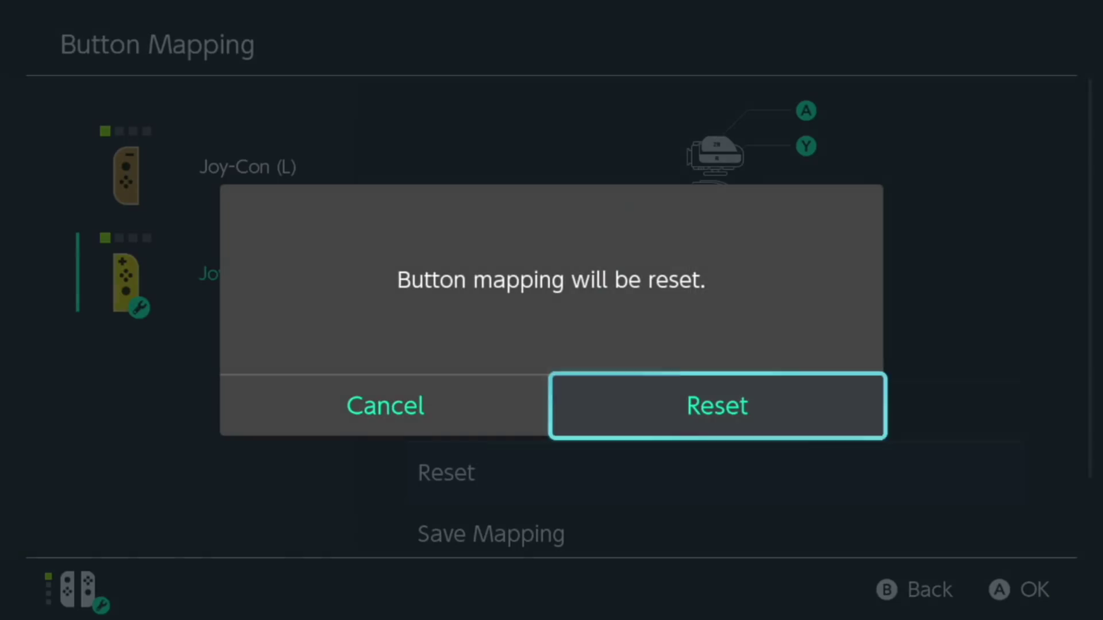
pyautogui.press('Return')
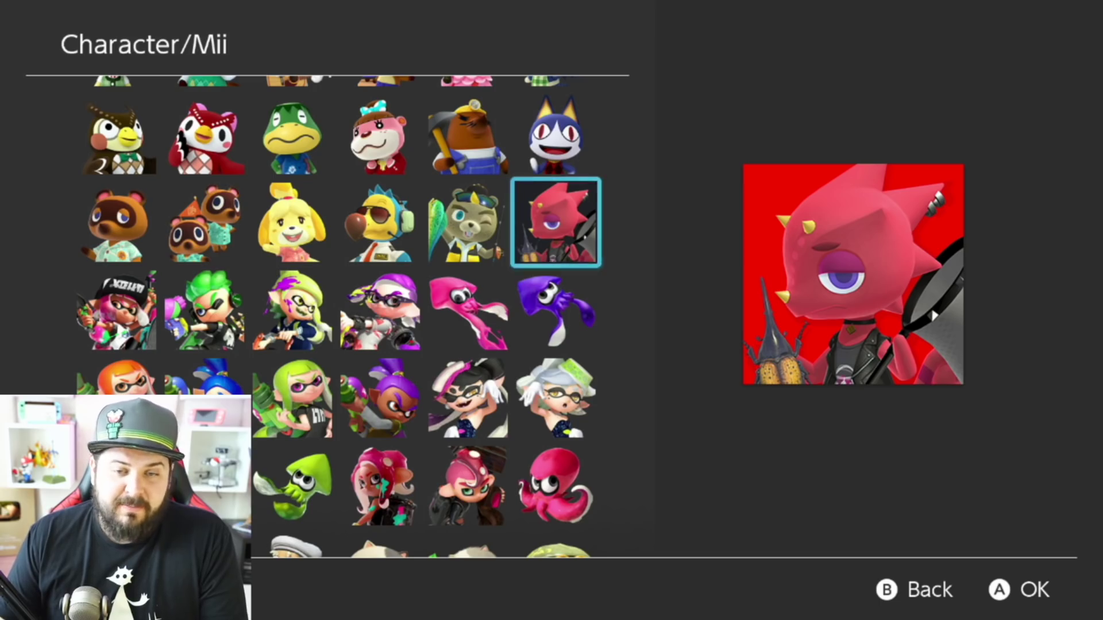
# Step: Confirm the chosen character icon and launch Animal Crossing: New Horizons from home
pyautogui.press('Return')
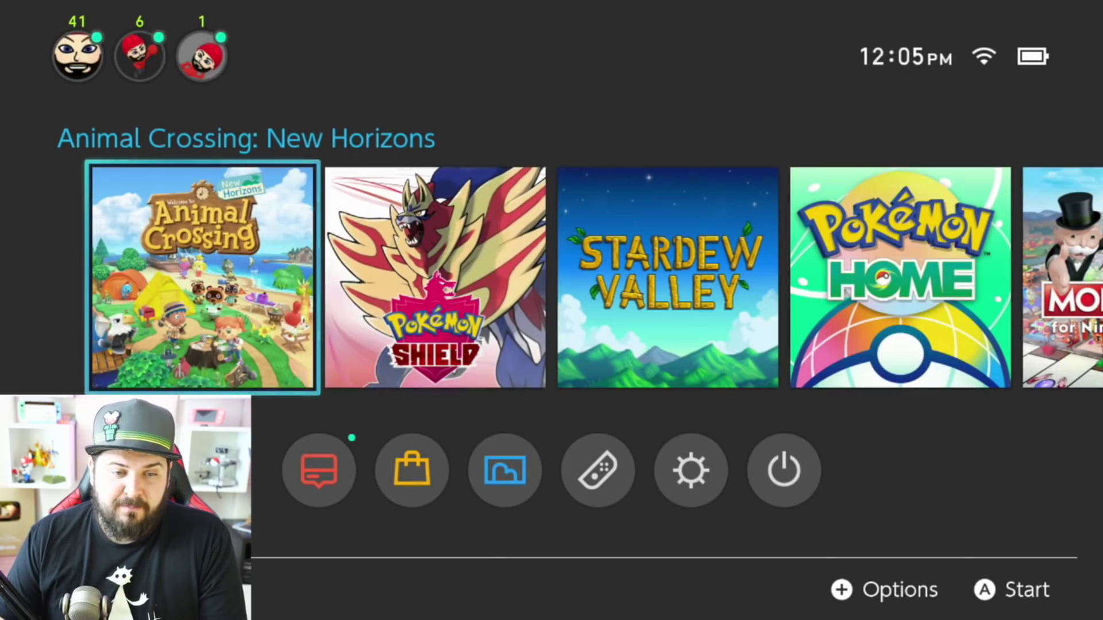
pyautogui.press('Return')
pyautogui.press('Return')
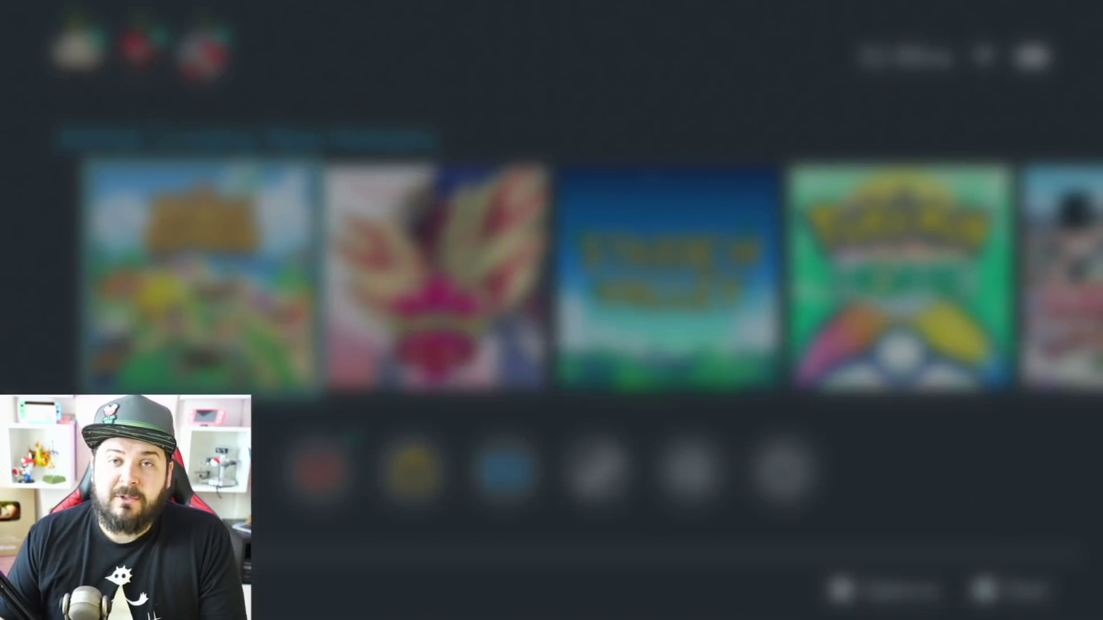